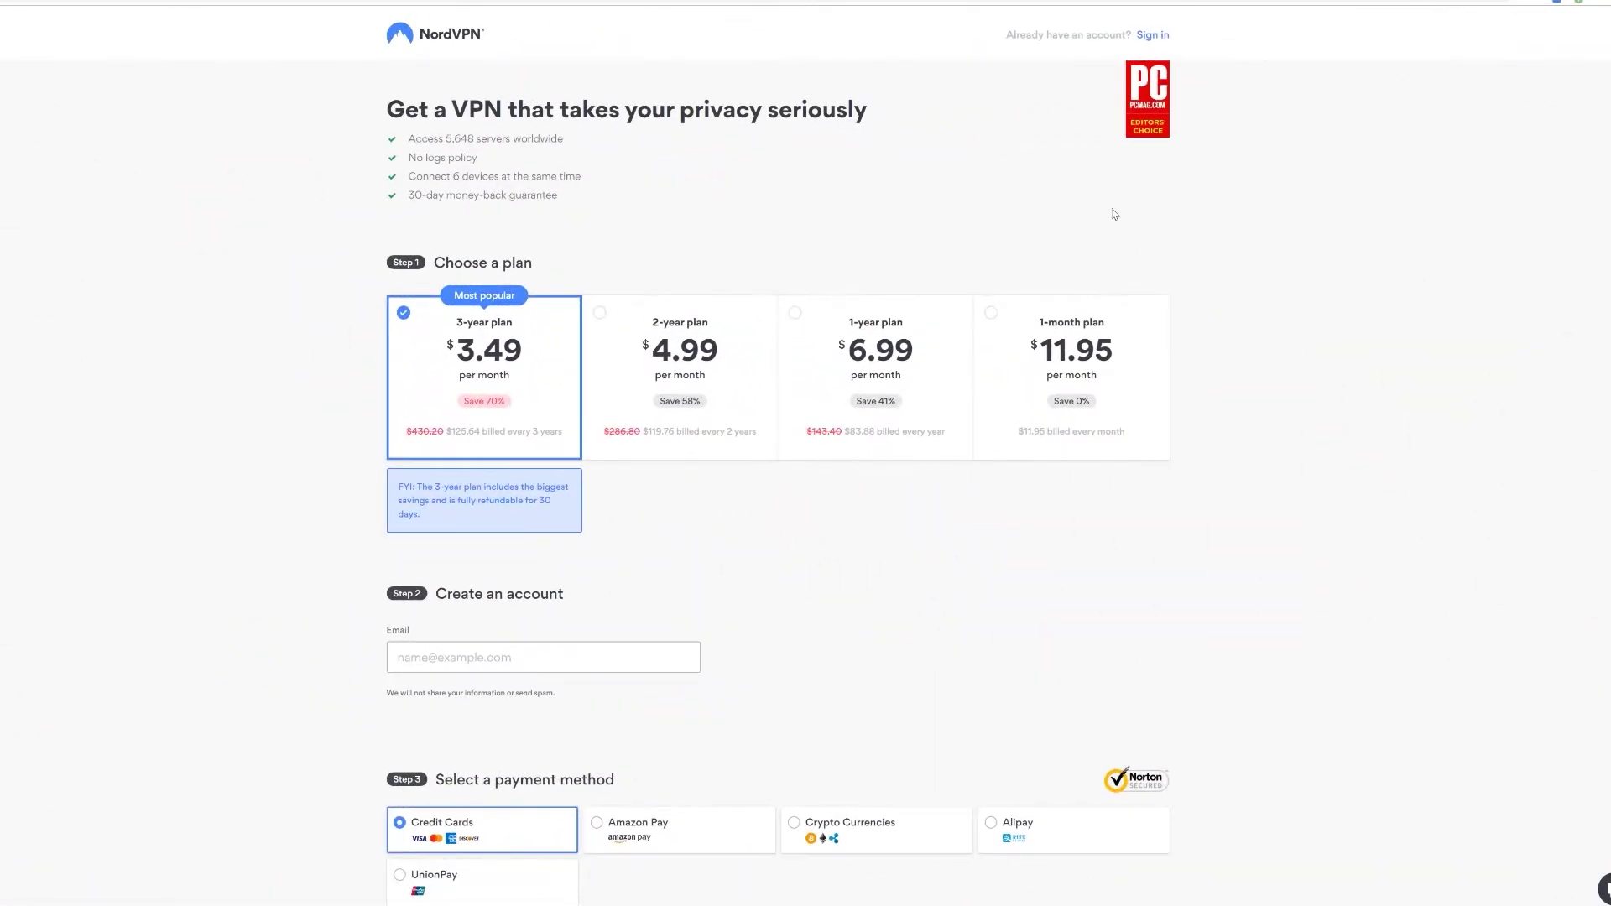
Step: Choose the 1-month plan and paste in the account email address
click(1053, 354)
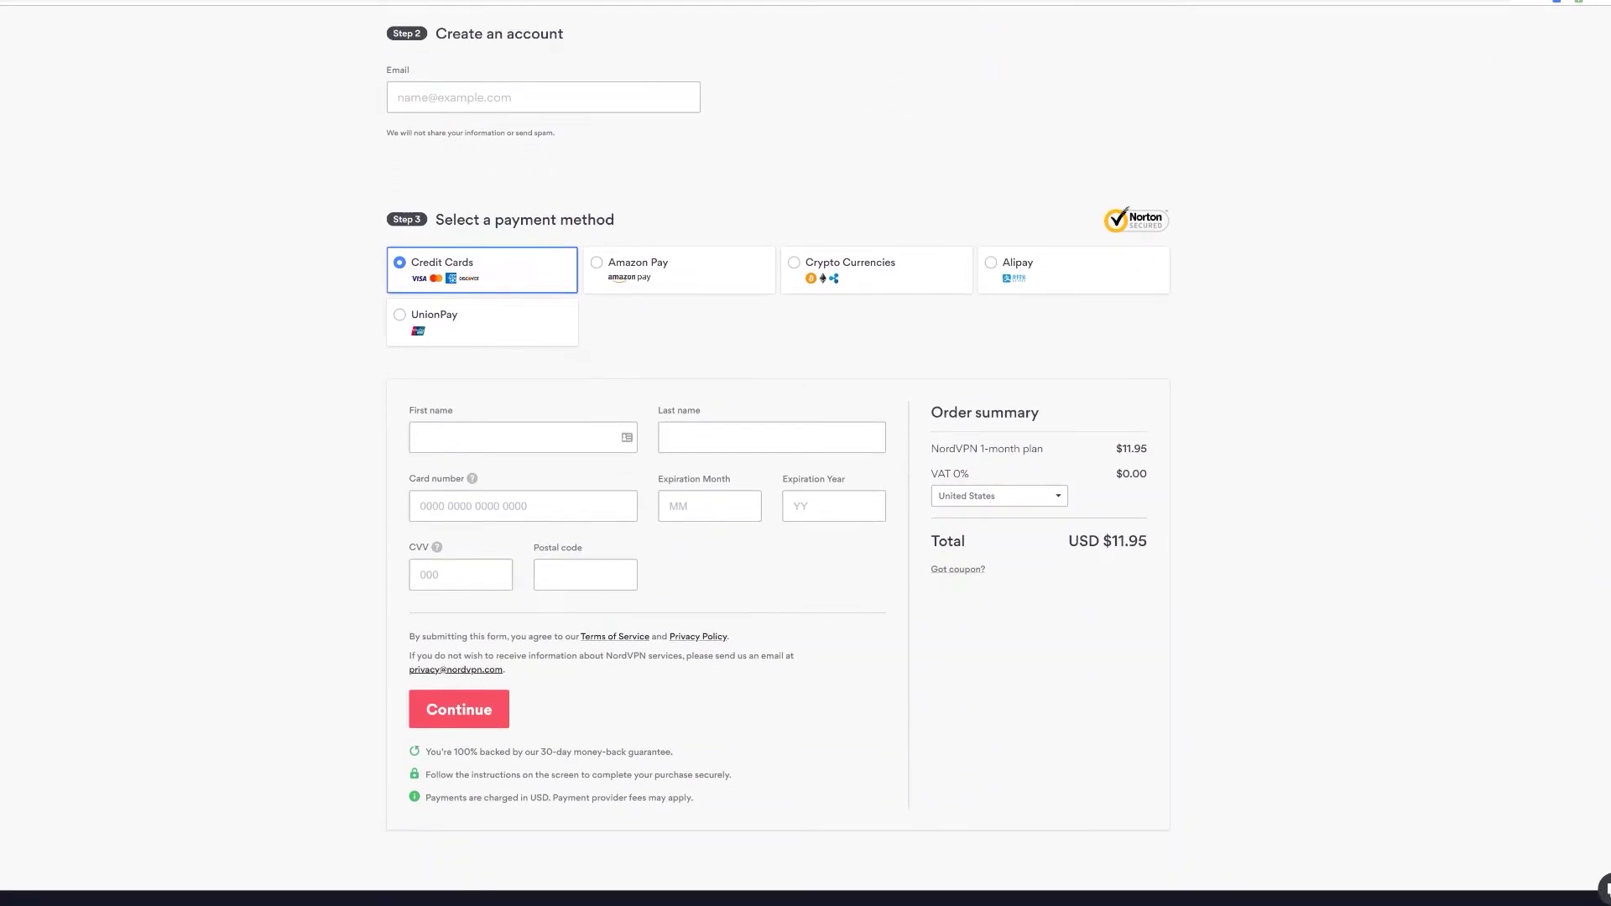
click(543, 97)
key(ctrl+v)
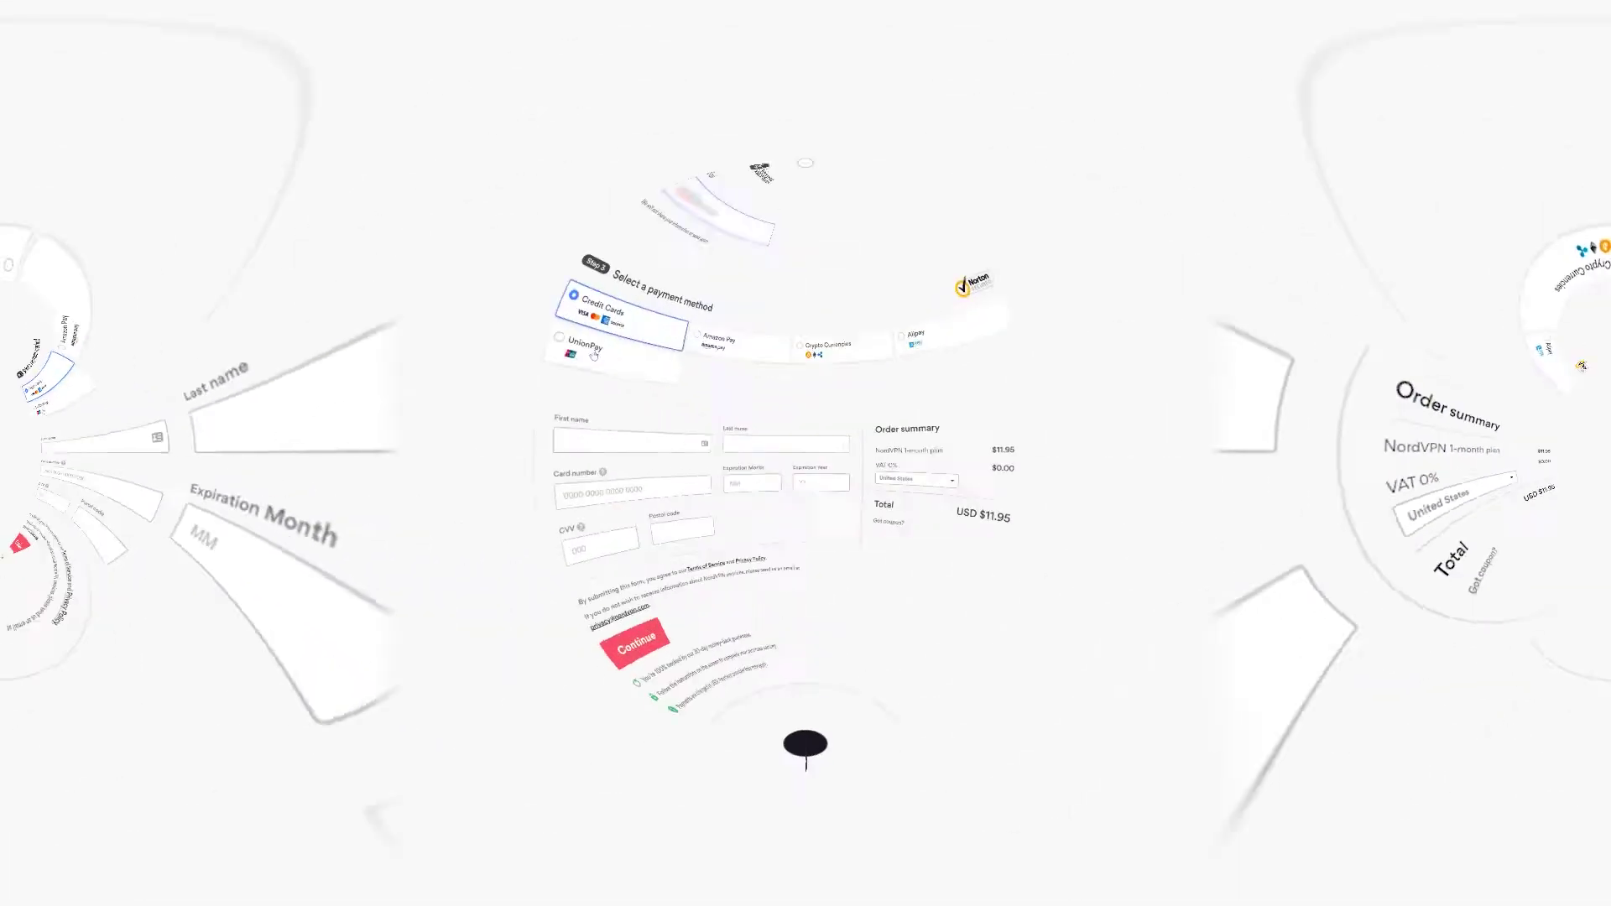
Step: Fill in the last name, card number, expiry, CVV and postal code, then submit the order
key(Tab)
key(Tab)
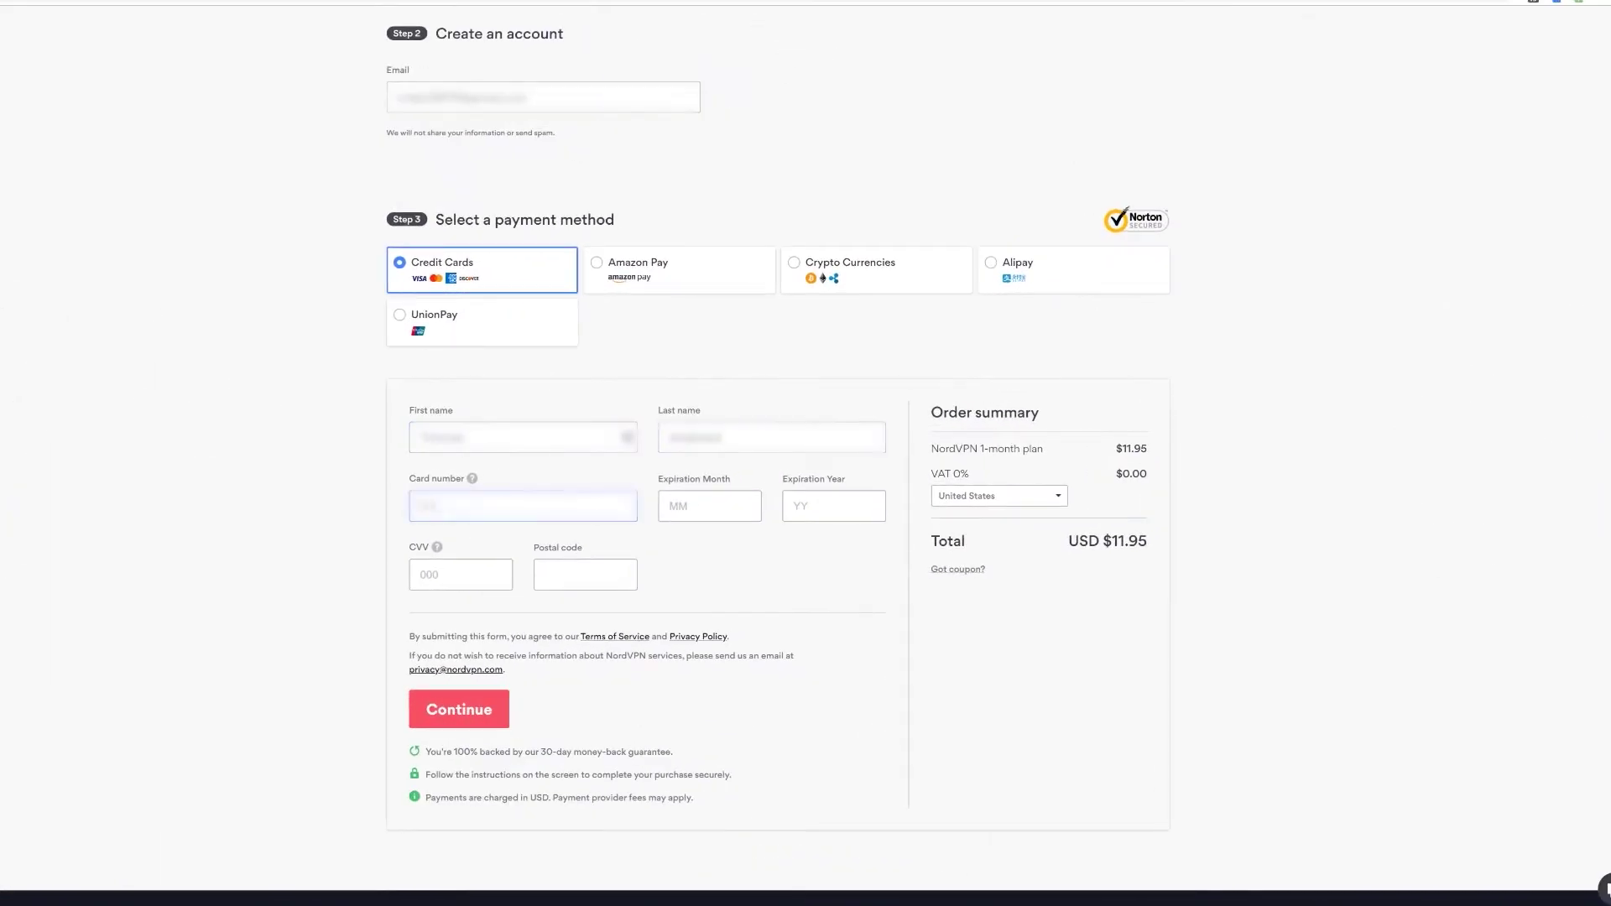
key(Tab)
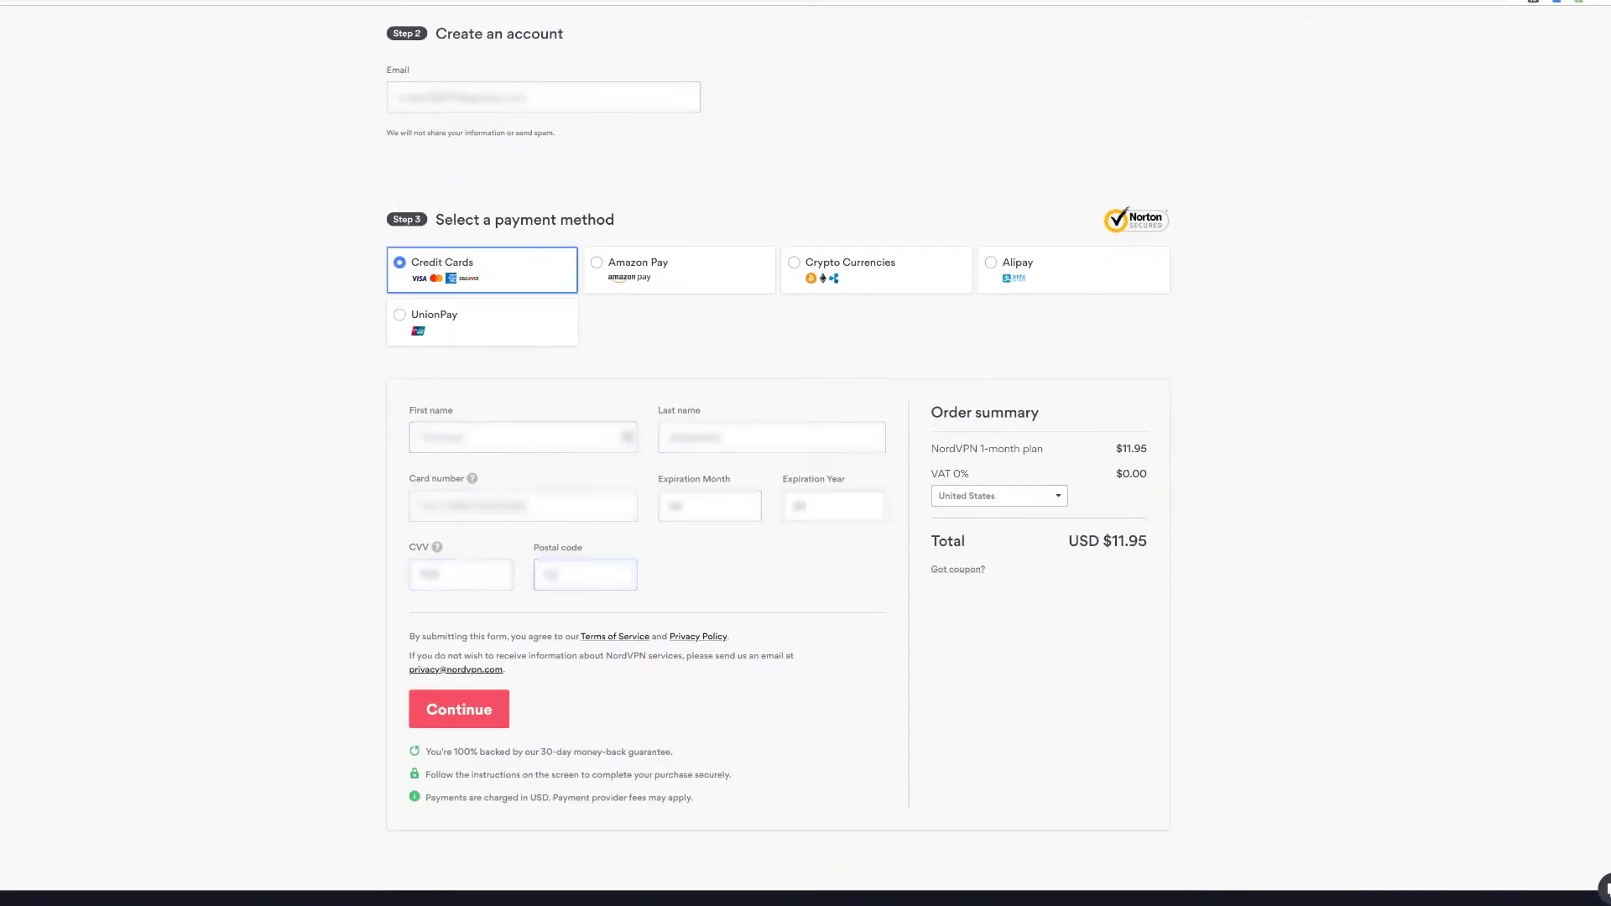
click(481, 715)
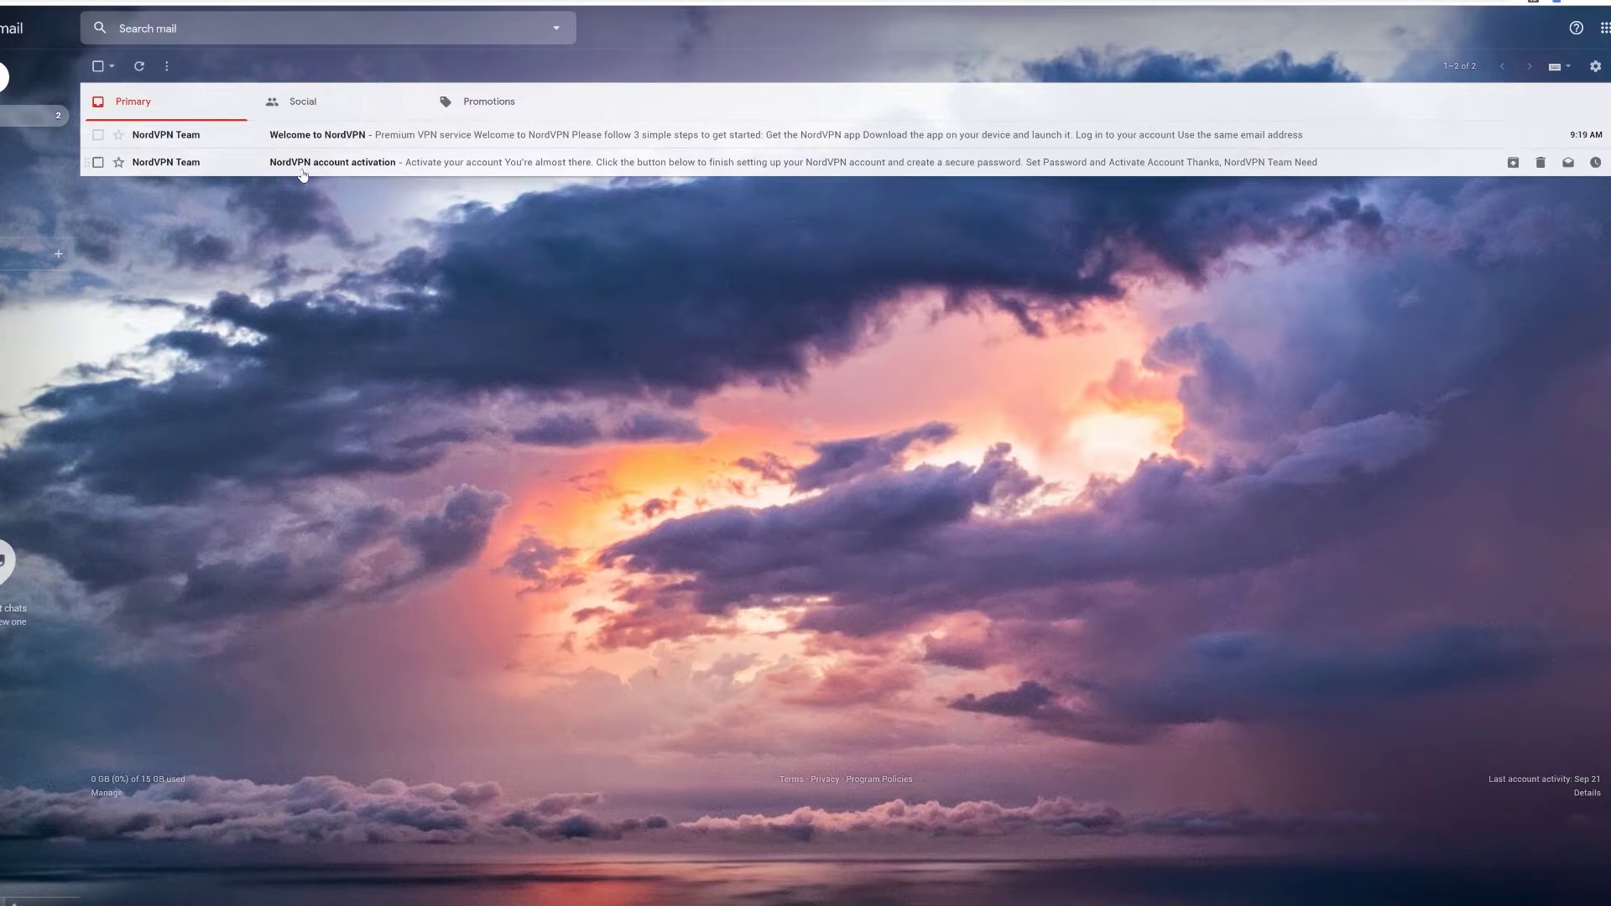
Step: Read the Welcome email, then open the account activation email and follow its Set Password link
click(324, 138)
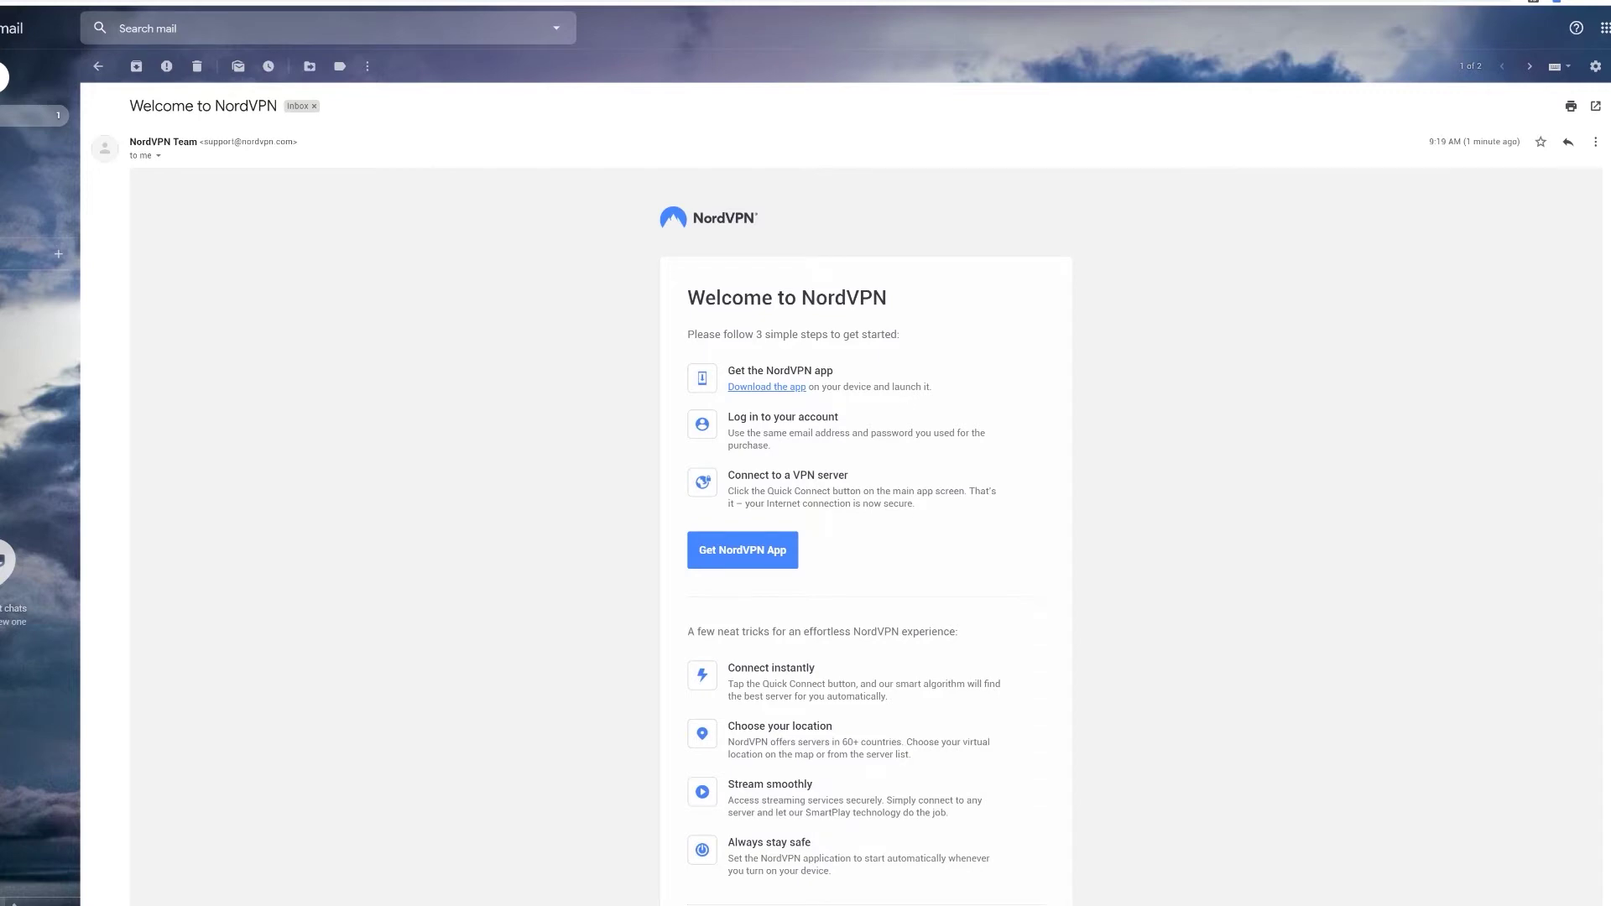
scroll(653, 640, down, 2)
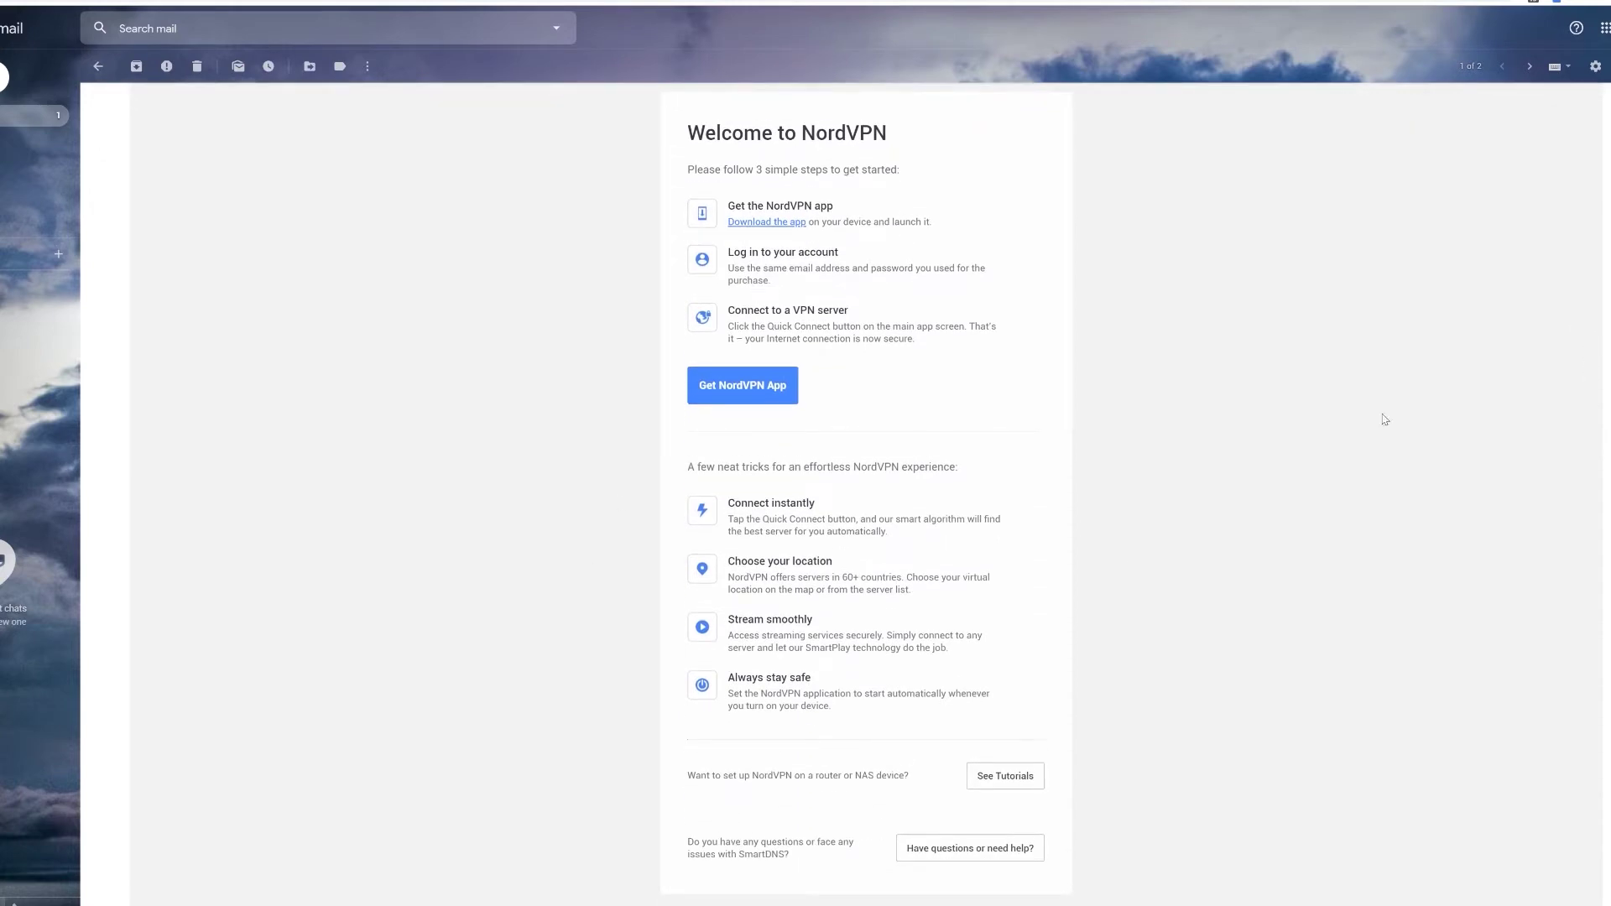
scroll(1385, 420, up, 5)
click(98, 66)
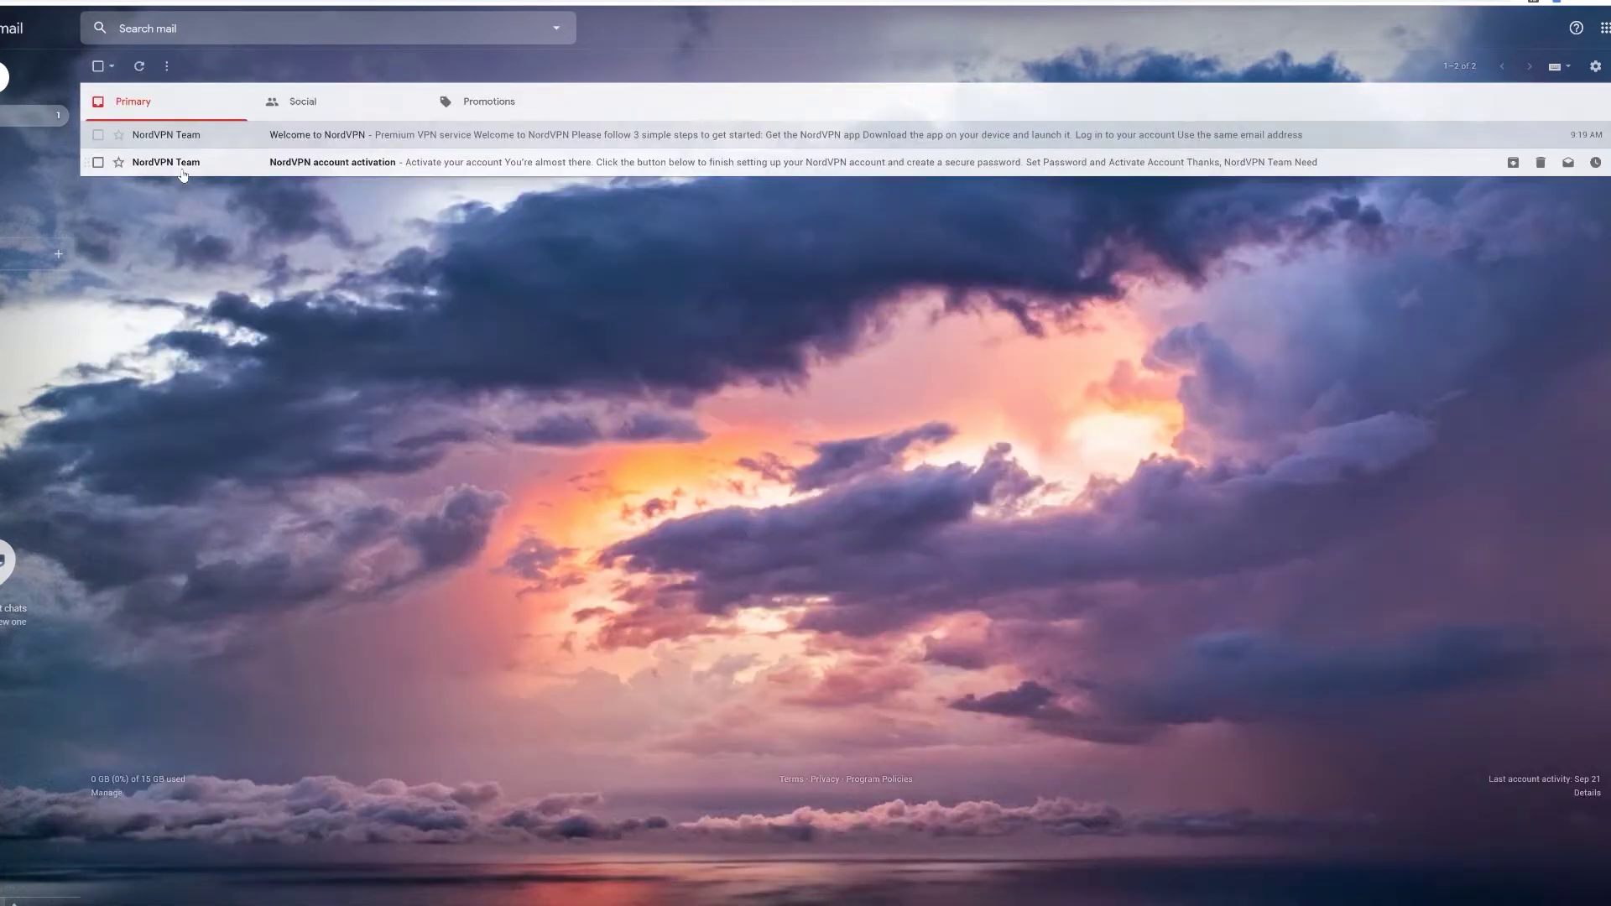
click(183, 163)
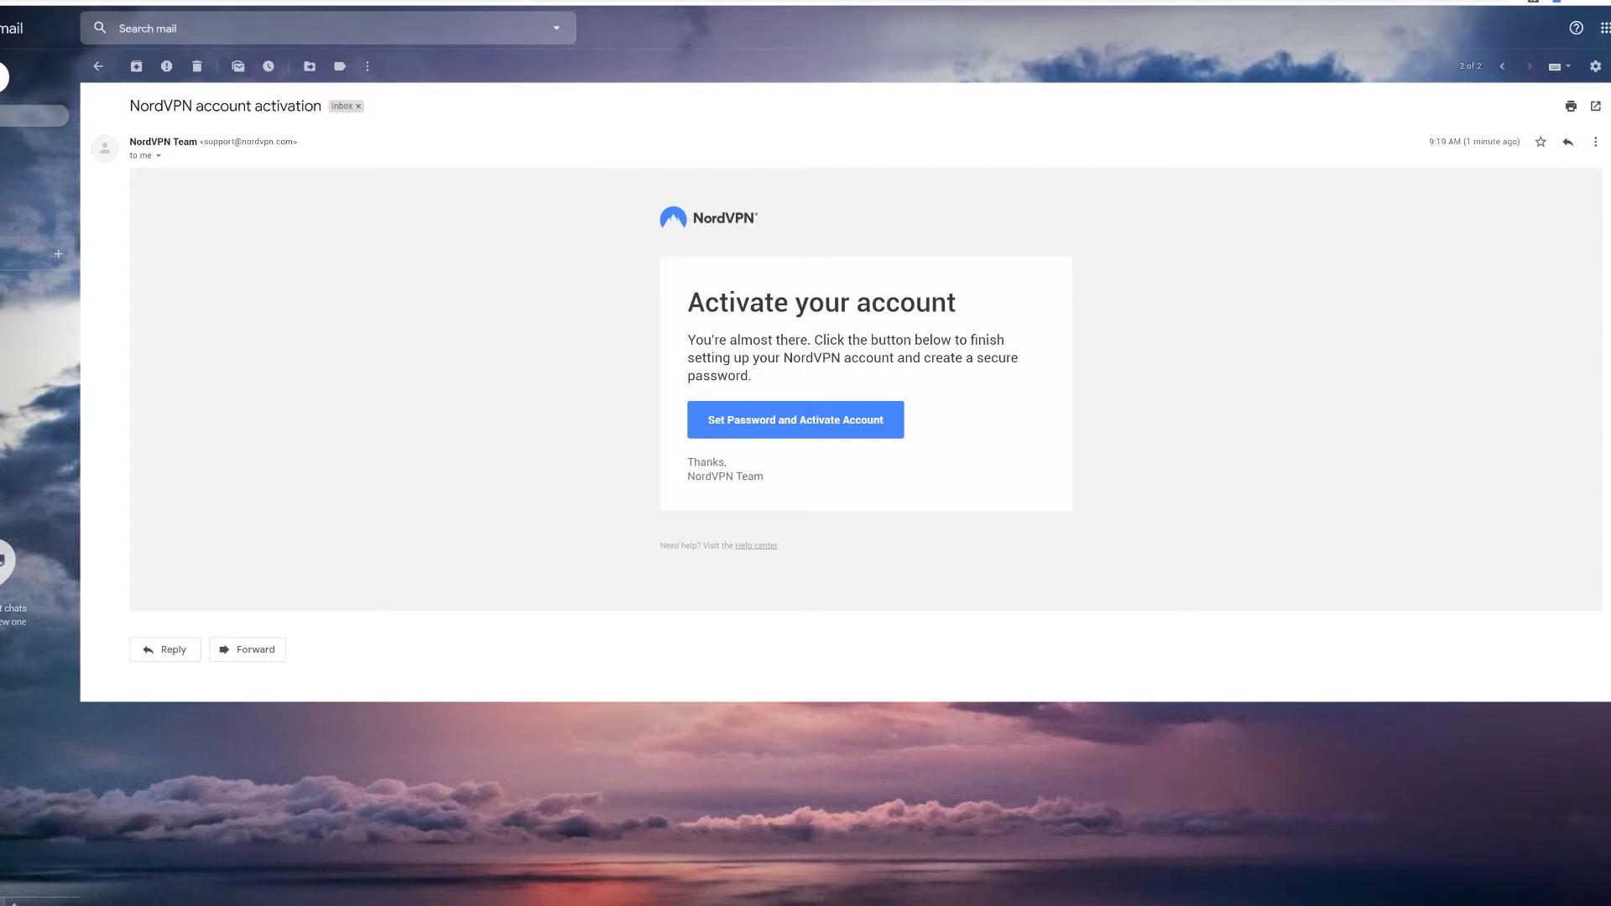
click(806, 424)
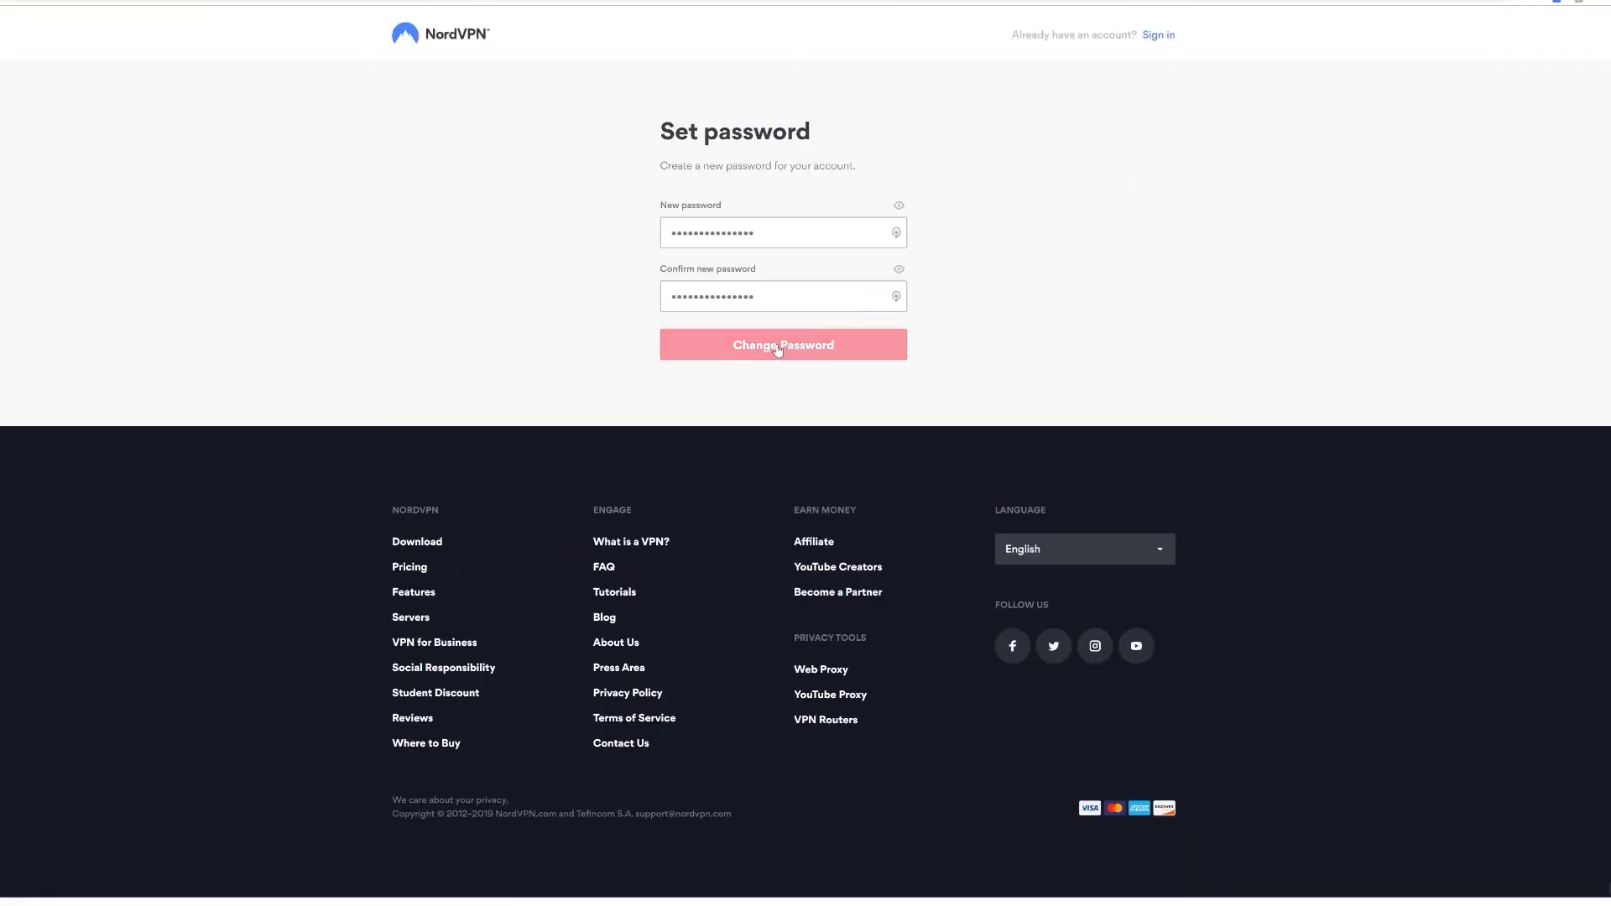
Step: Save the new password to activate the NordVPN account
click(777, 348)
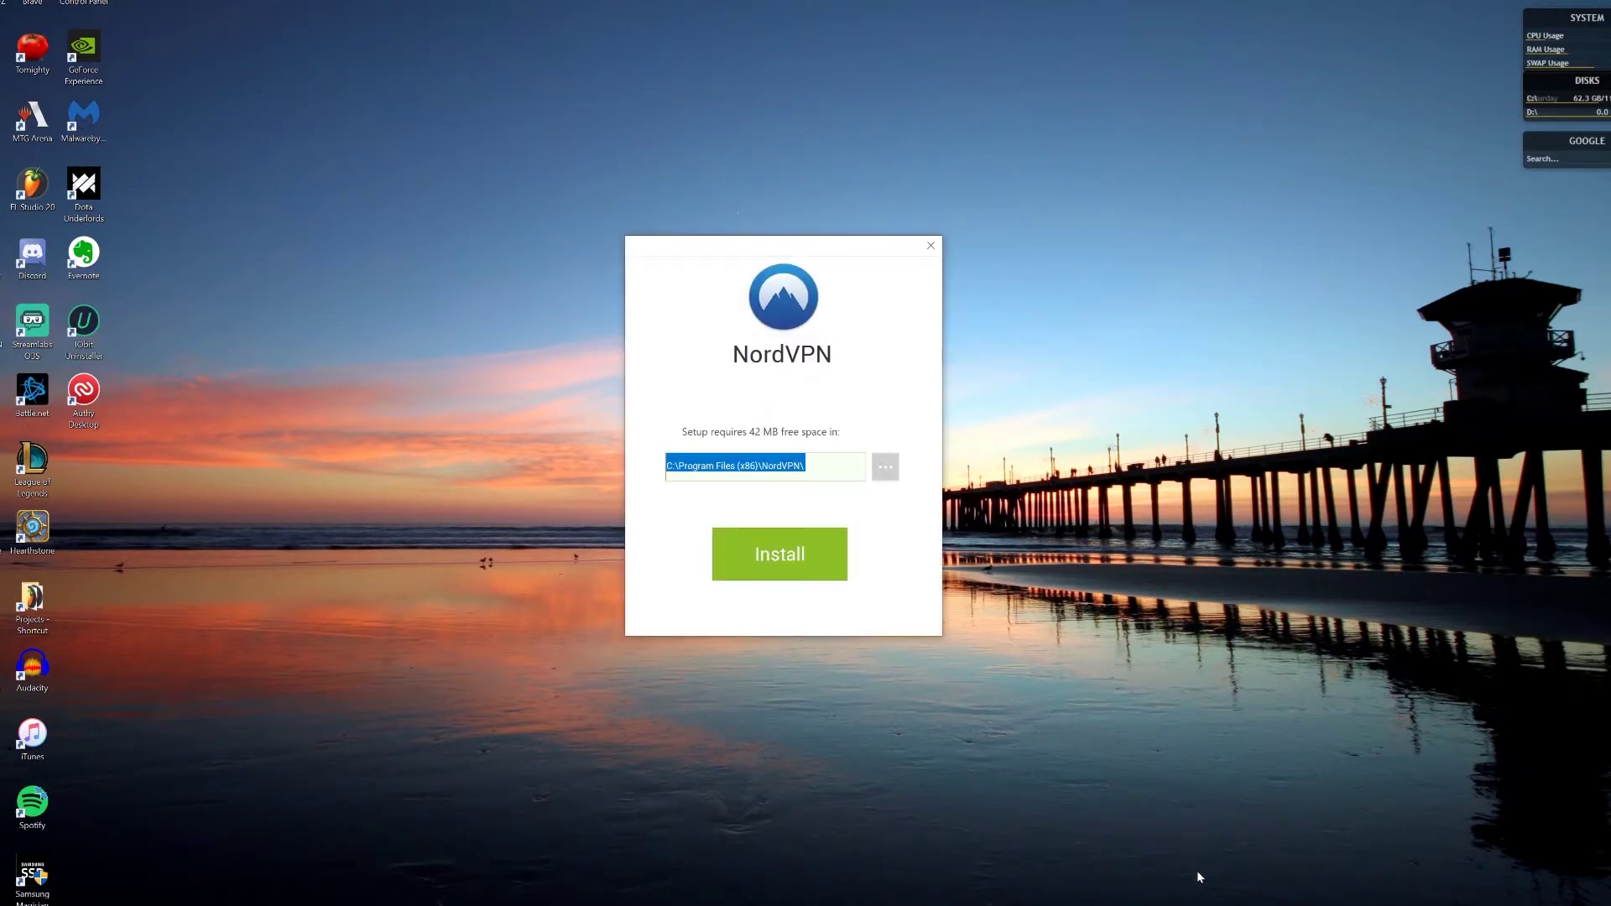
Step: Change the install path to D:\Program Files (x86)\NordVPN\ and install
click(677, 470)
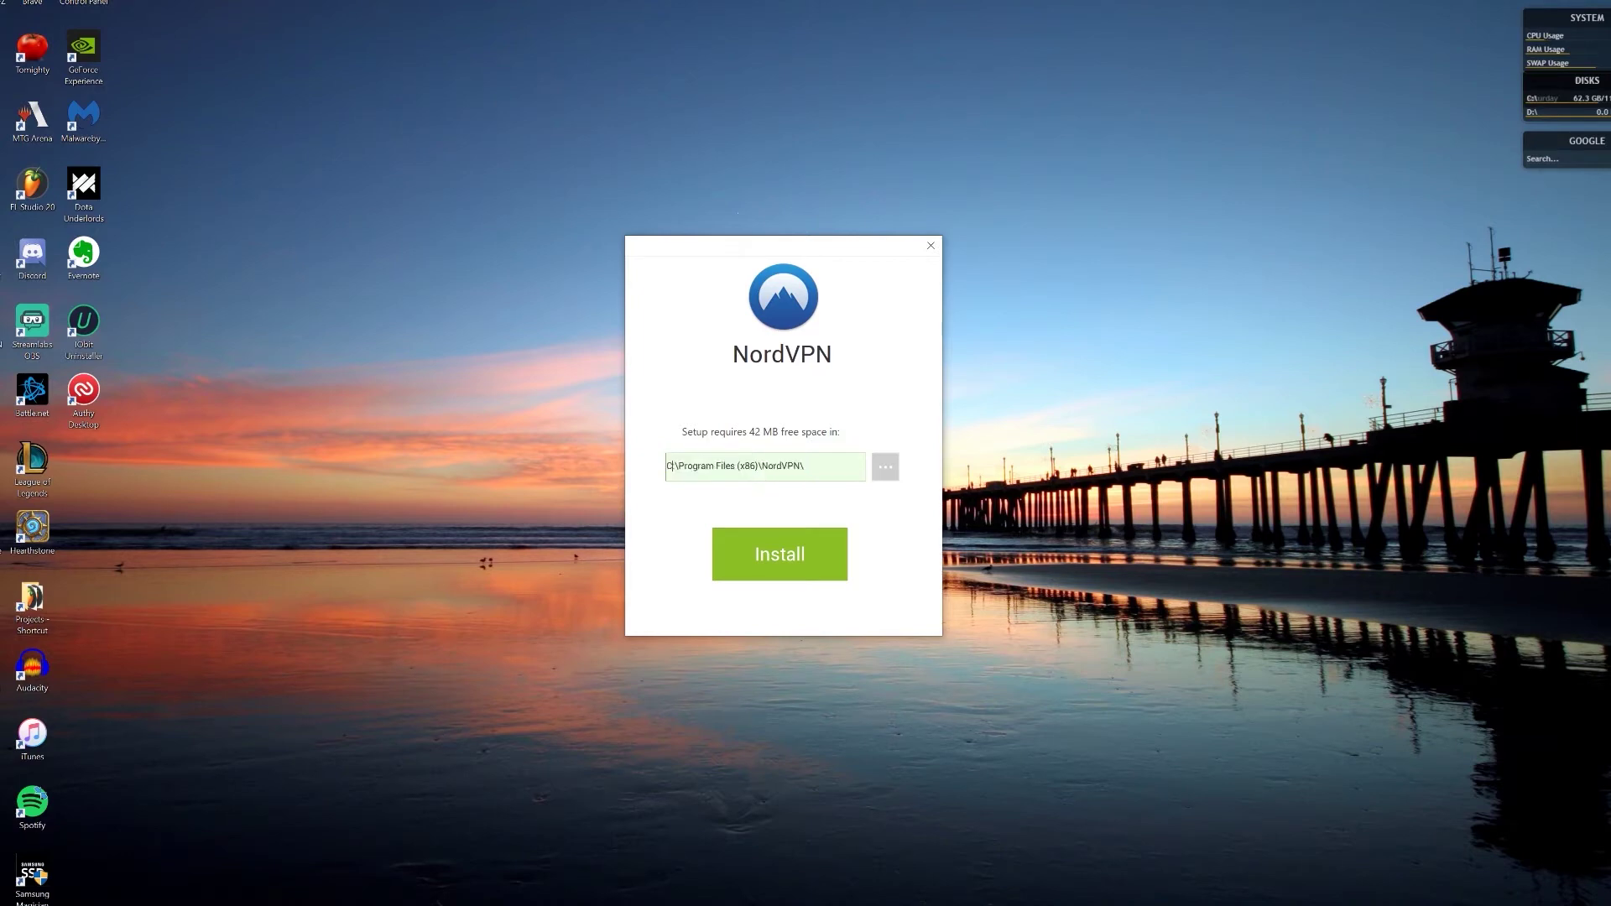
key(BackSpace)
text(D)
click(780, 564)
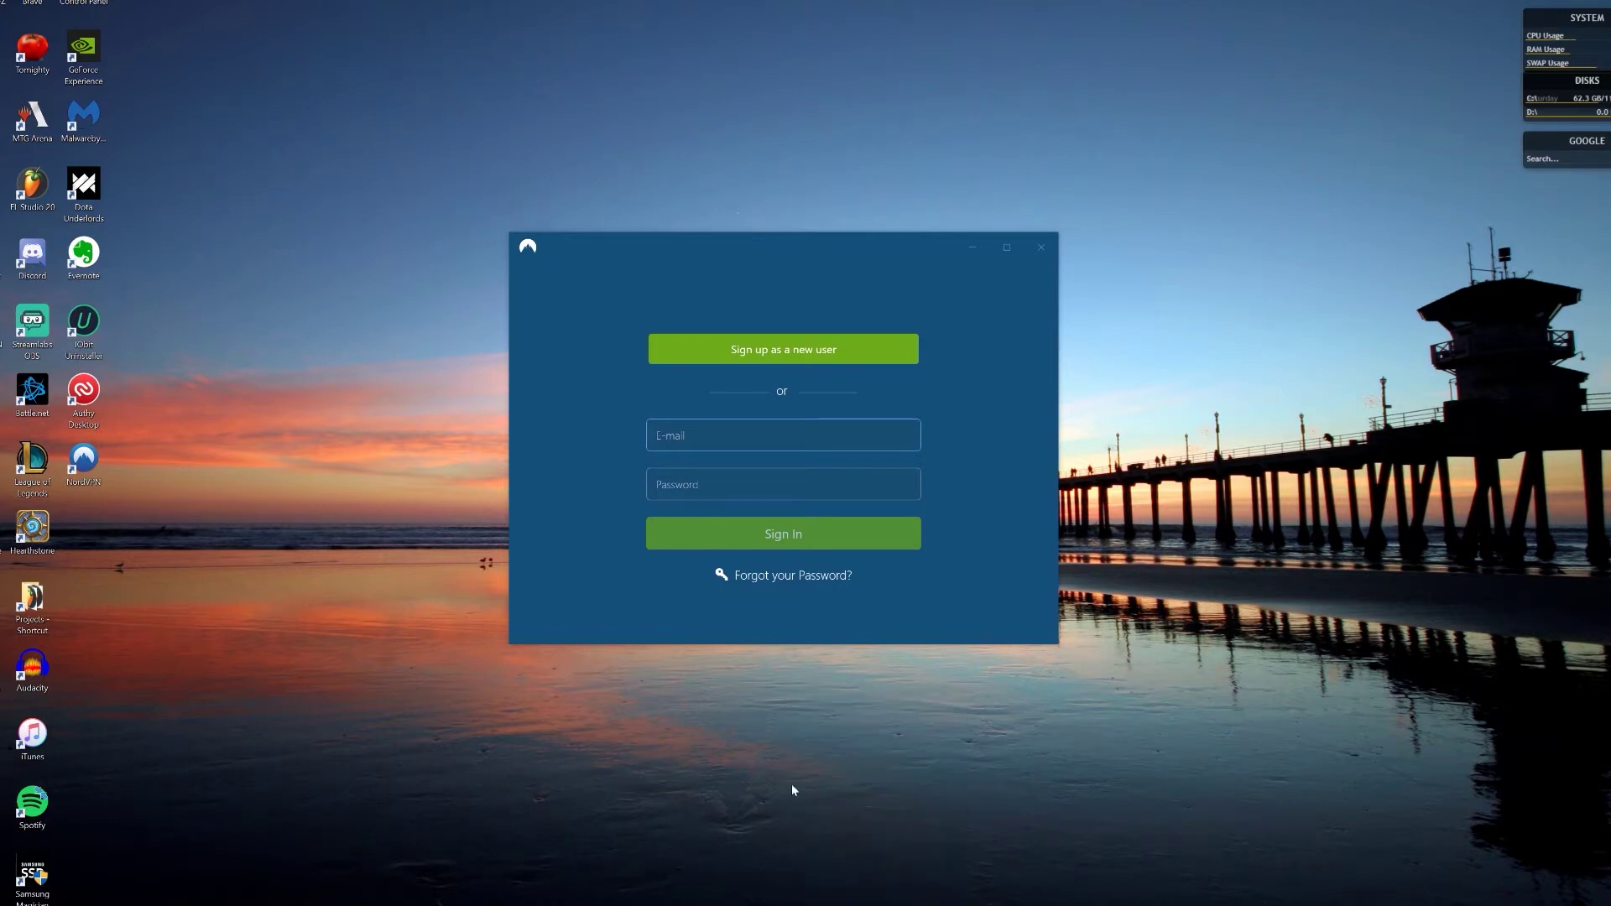
Step: Sign in to the NordVPN app with the account email and password
text(user@example.com)
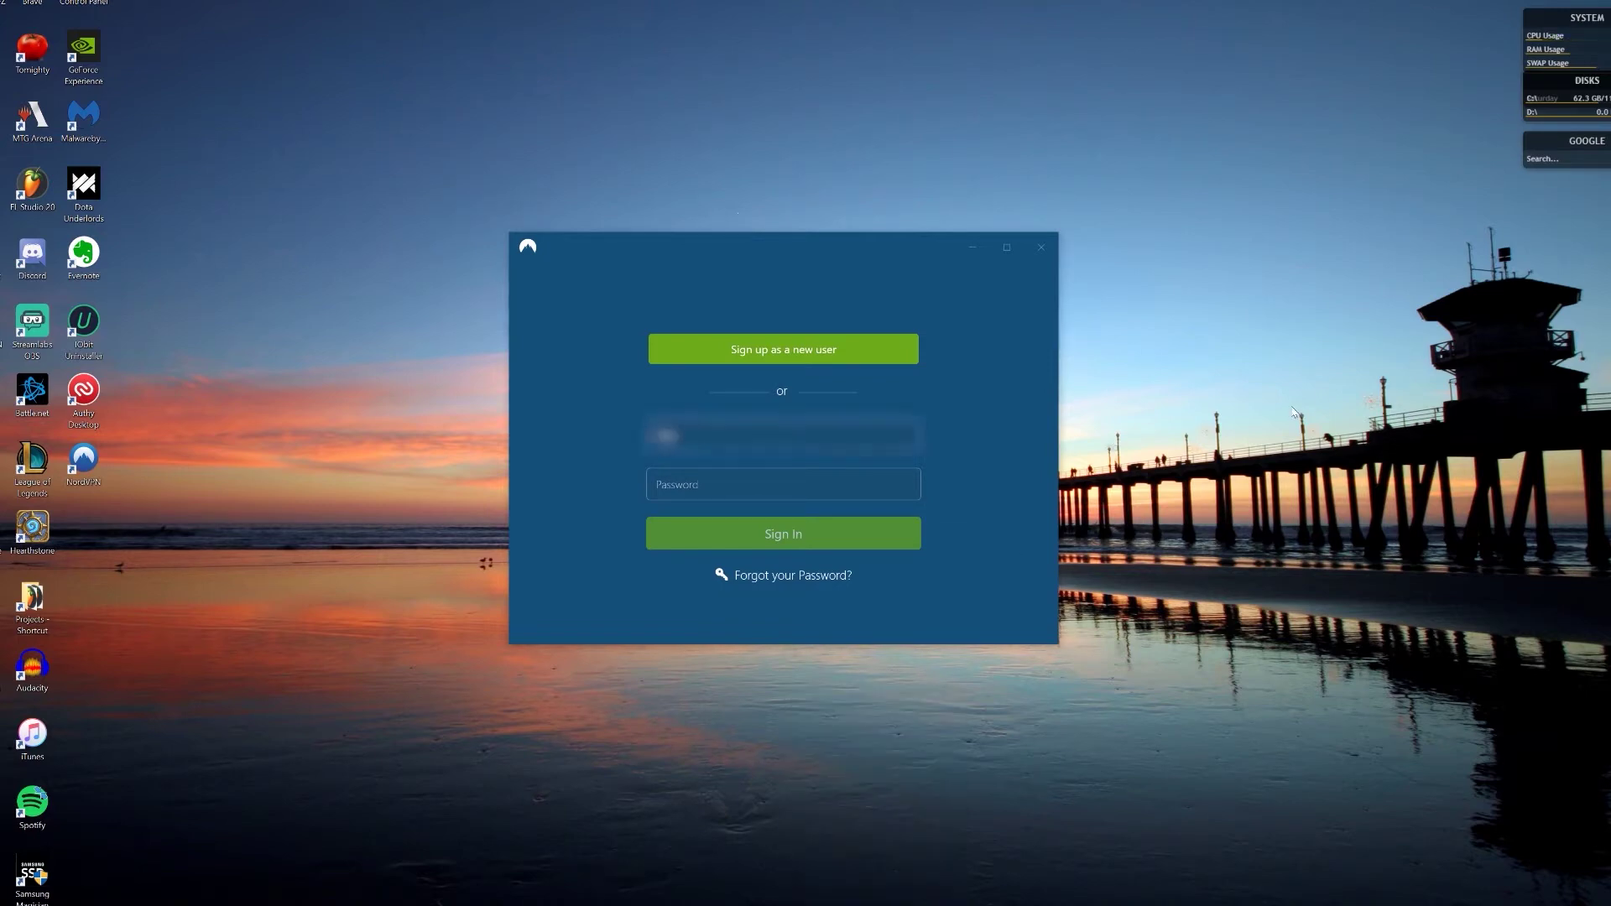
key(Tab)
key(ctrl+v)
key(Return)
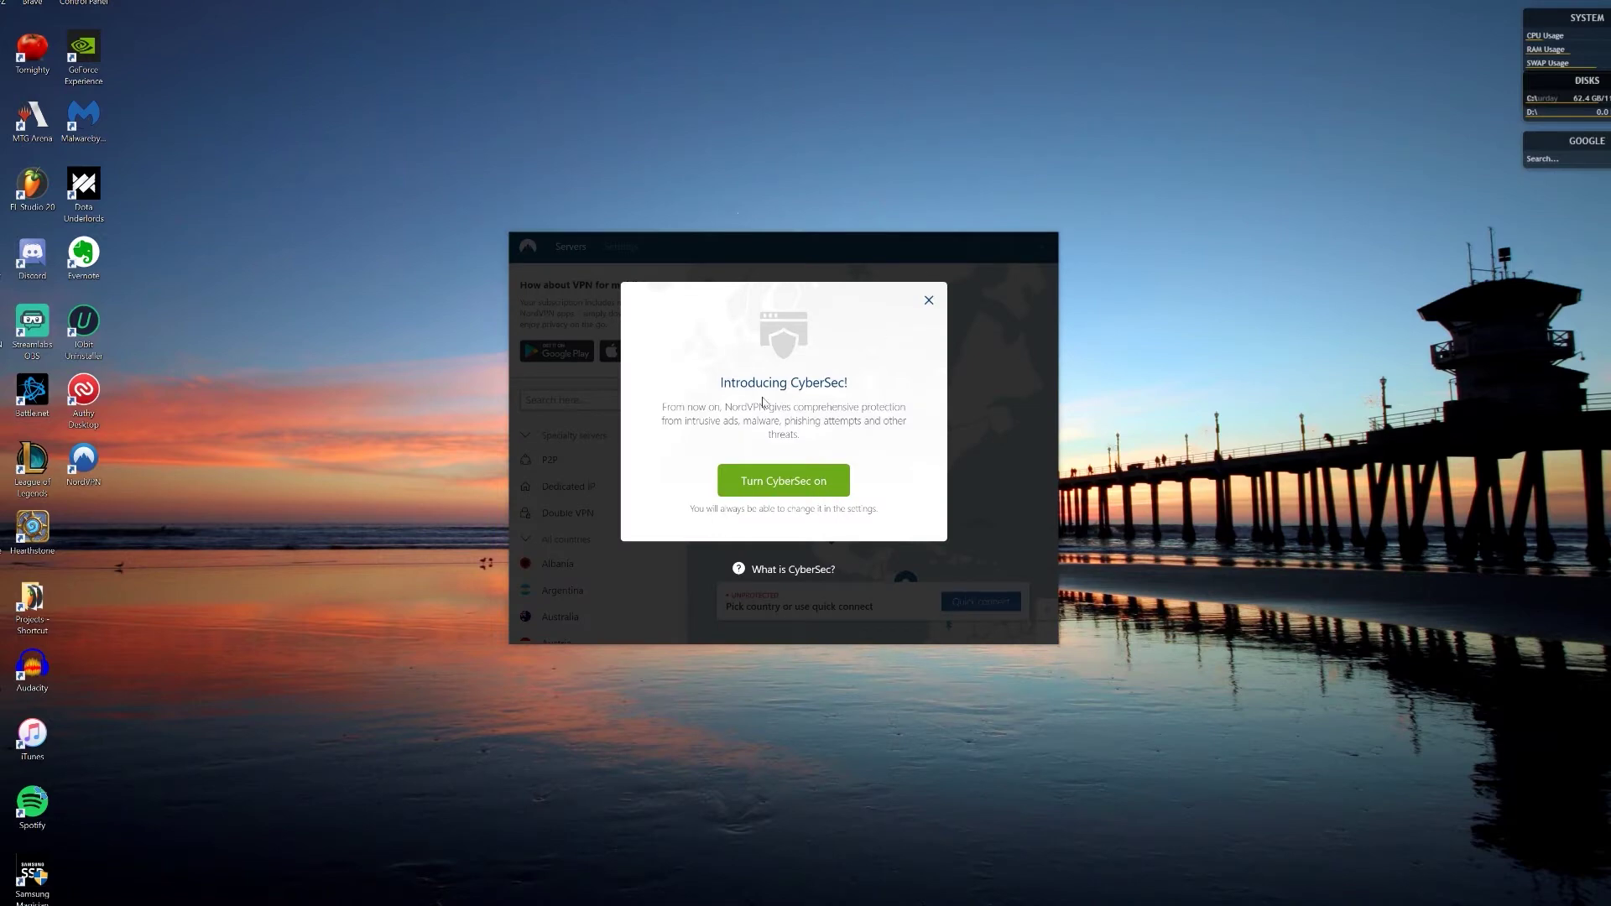
Step: Enable CyberSec from the prompt, then fold up the Specialty servers and All countries lists
click(788, 485)
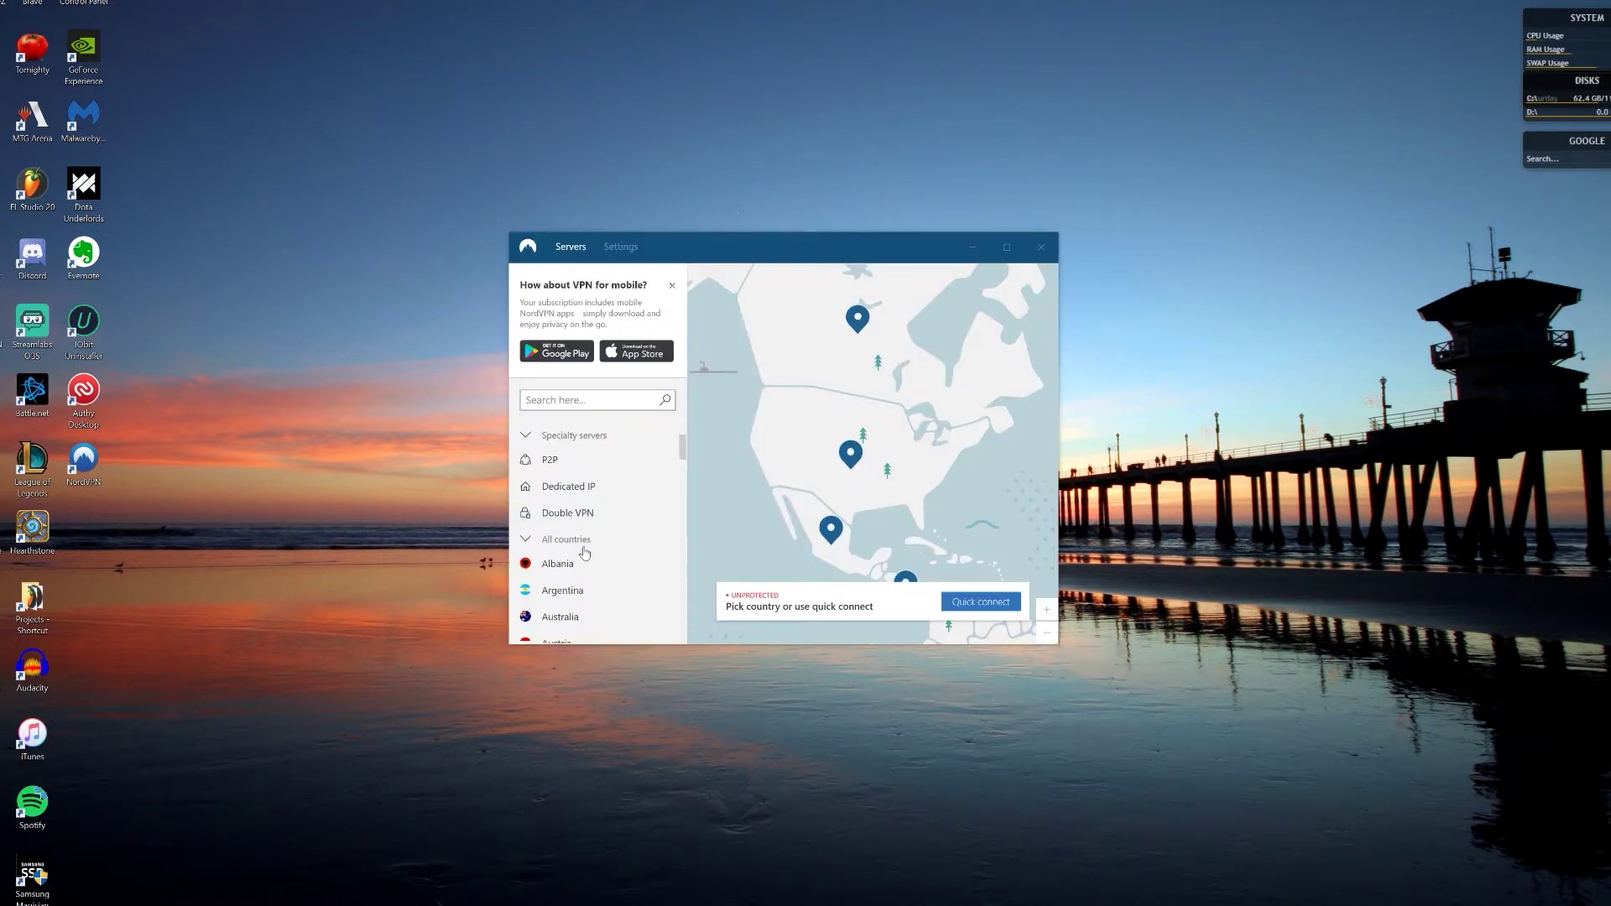
click(529, 438)
click(529, 460)
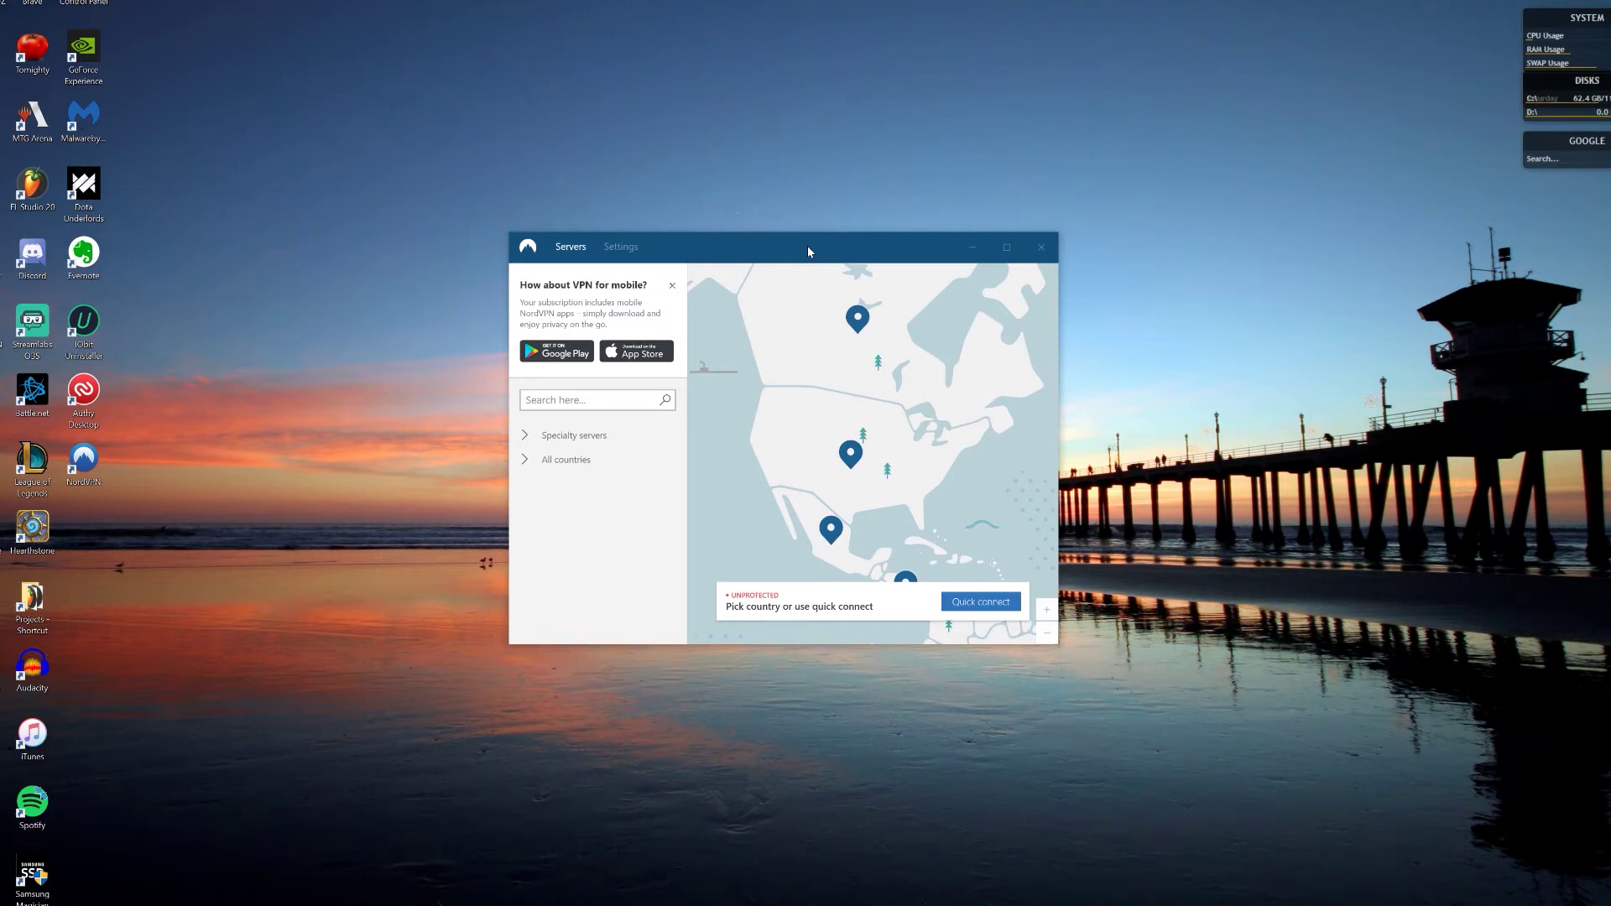
Step: Reposition the NordVPN window and expand the Specialty servers and All countries lists to browse them
drag(807, 245, 813, 245)
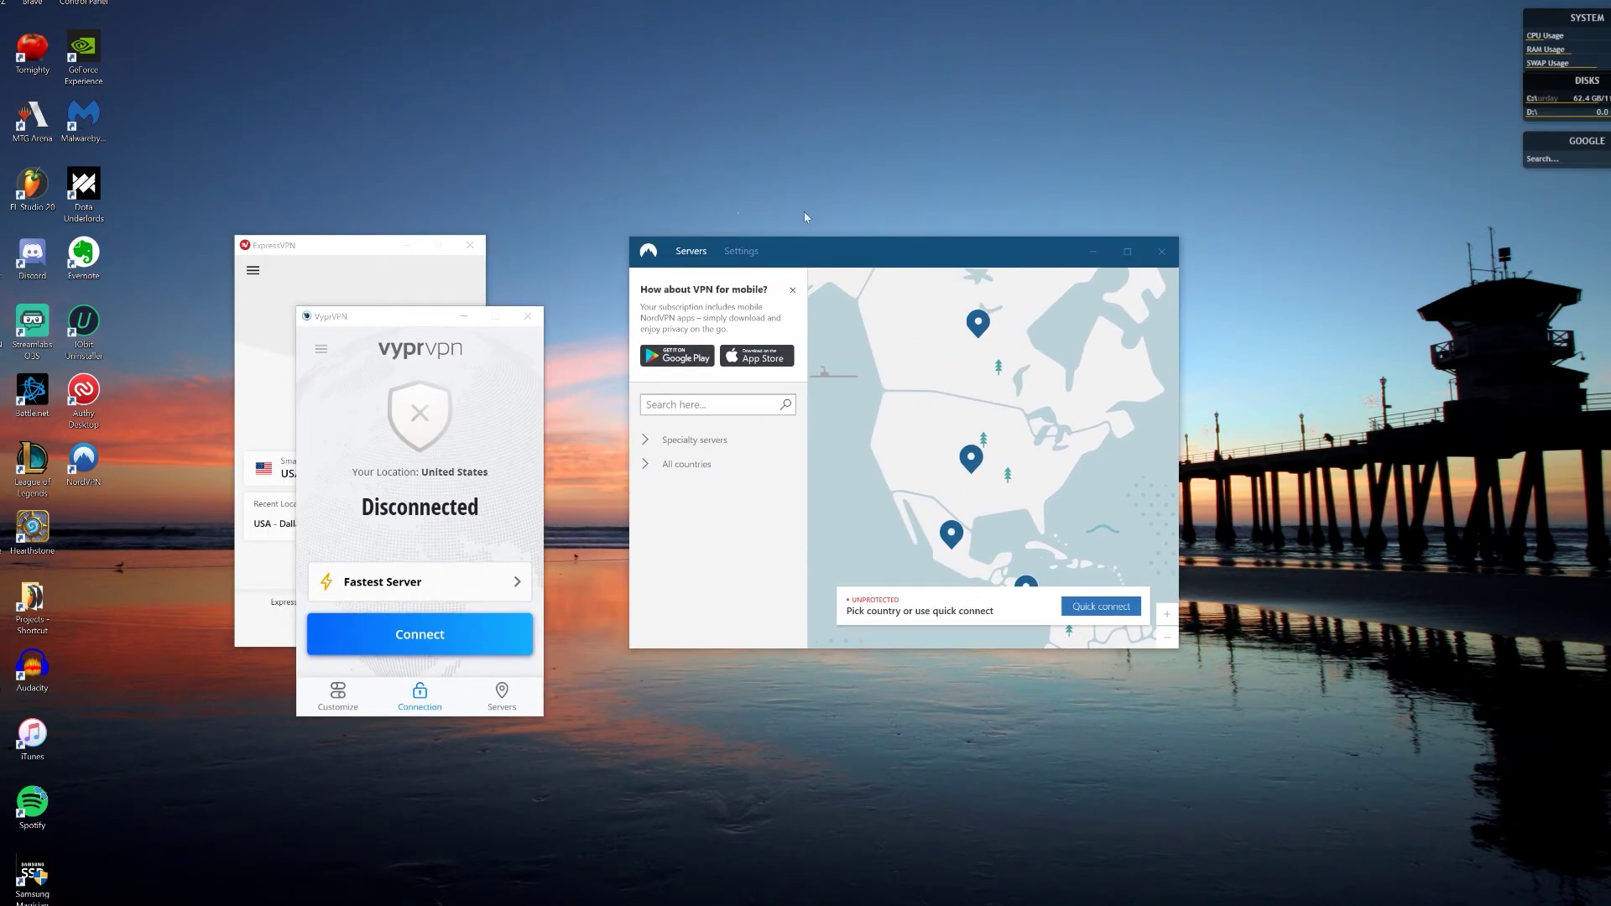
drag(903, 258, 886, 261)
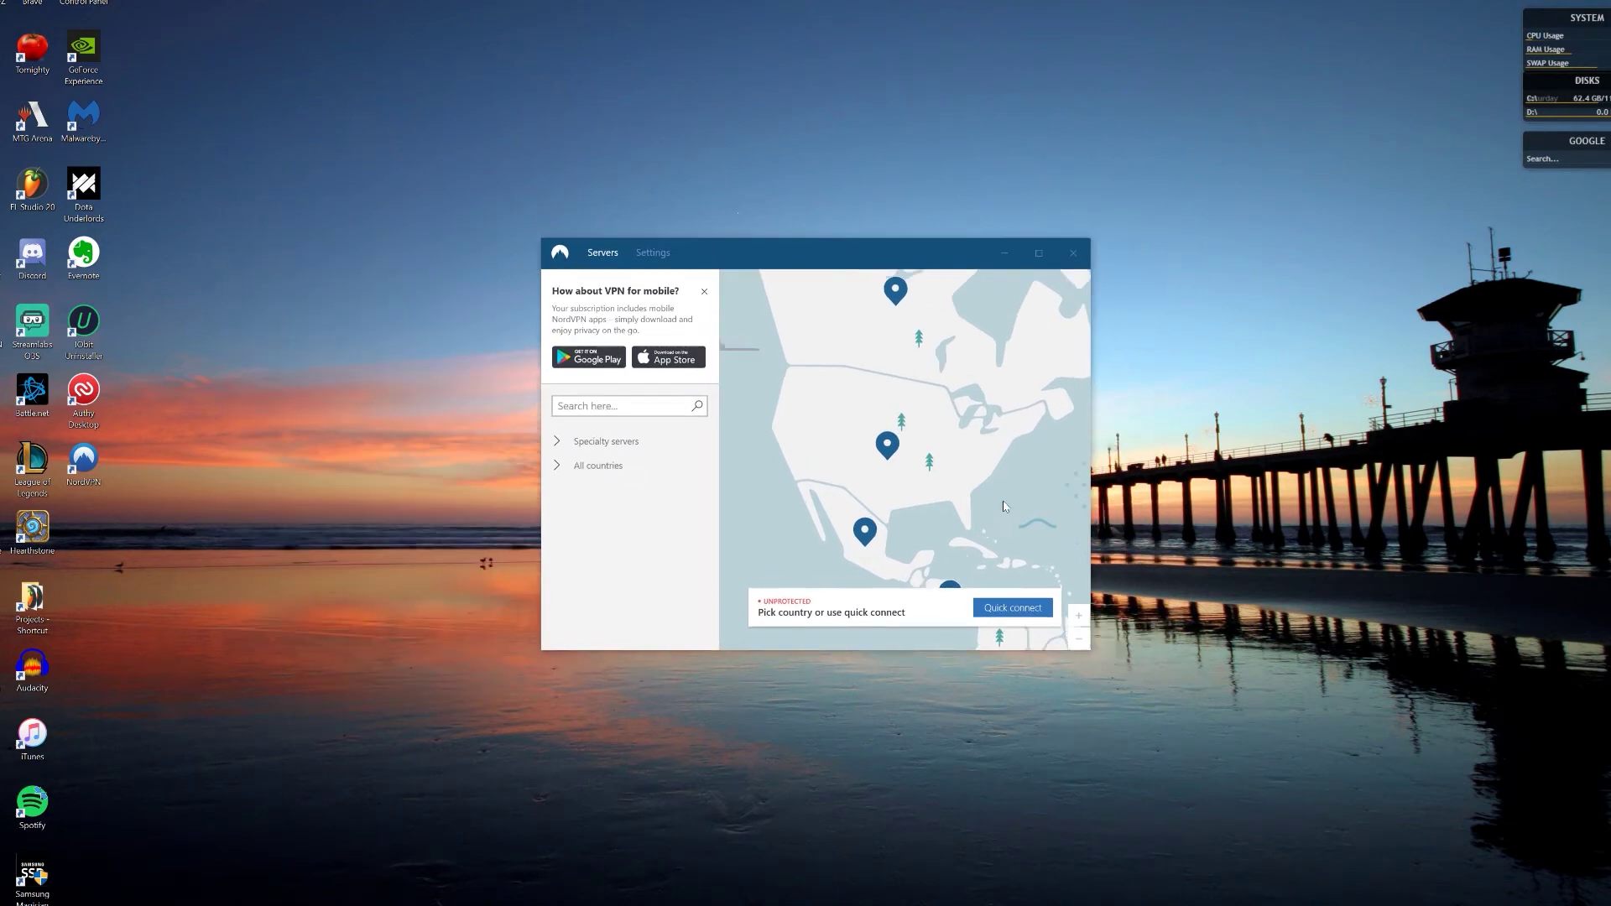
click(592, 441)
click(588, 546)
scroll(718, 463, down, 1)
drag(718, 463, 787, 438)
Step: Collapse both server groups, dismiss the mobile VPN promo, and quick-connect to the fastest server
click(592, 442)
click(589, 463)
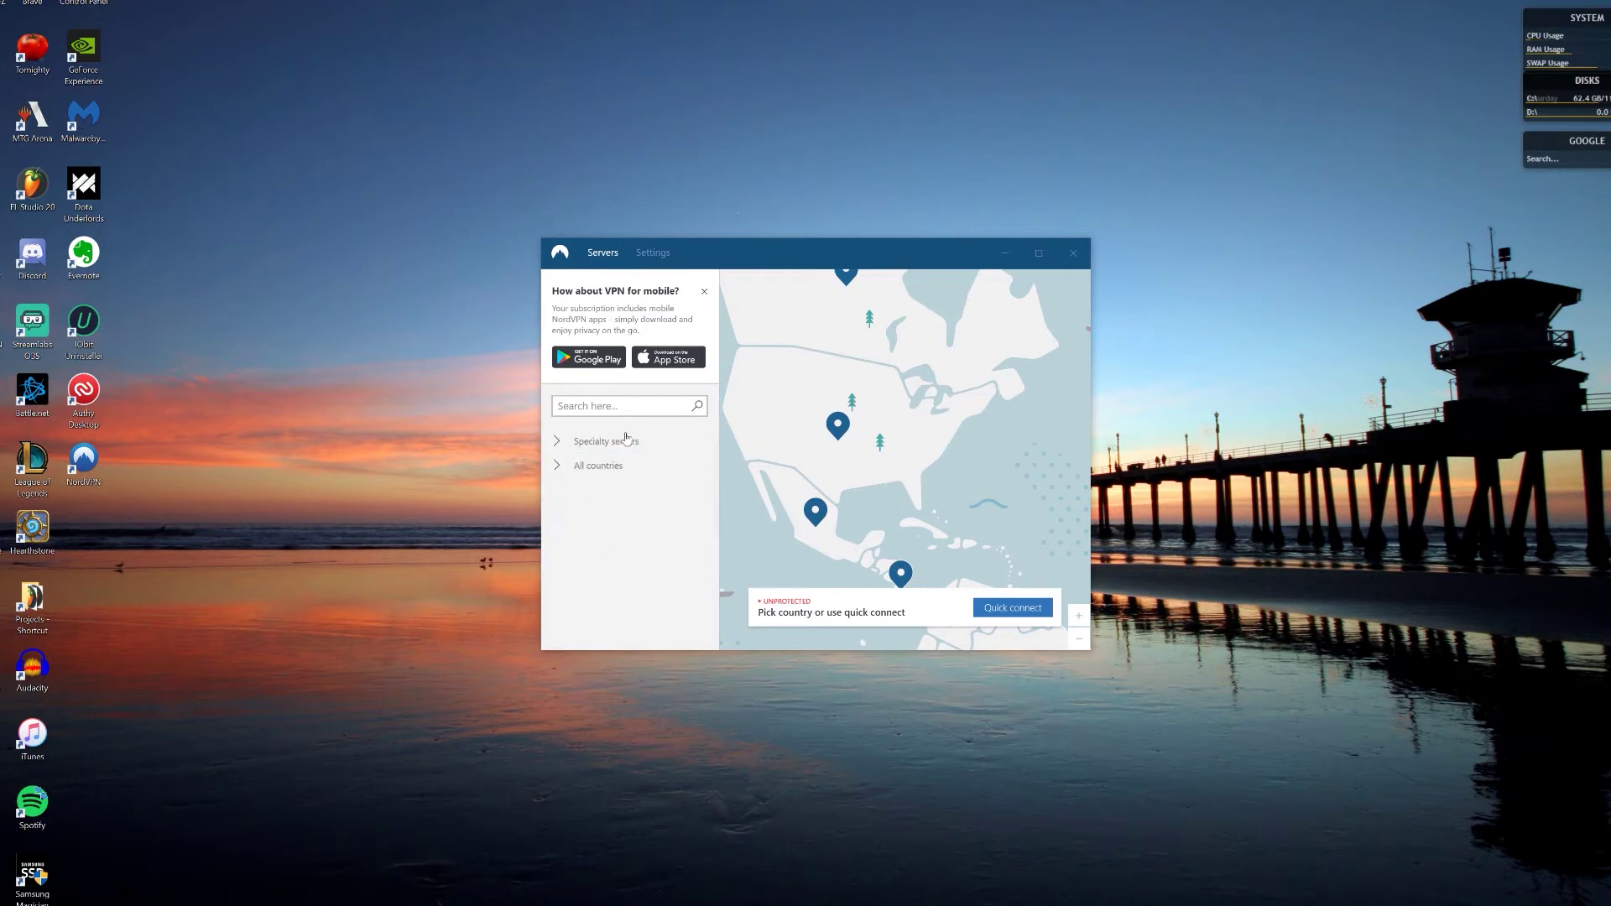
click(704, 291)
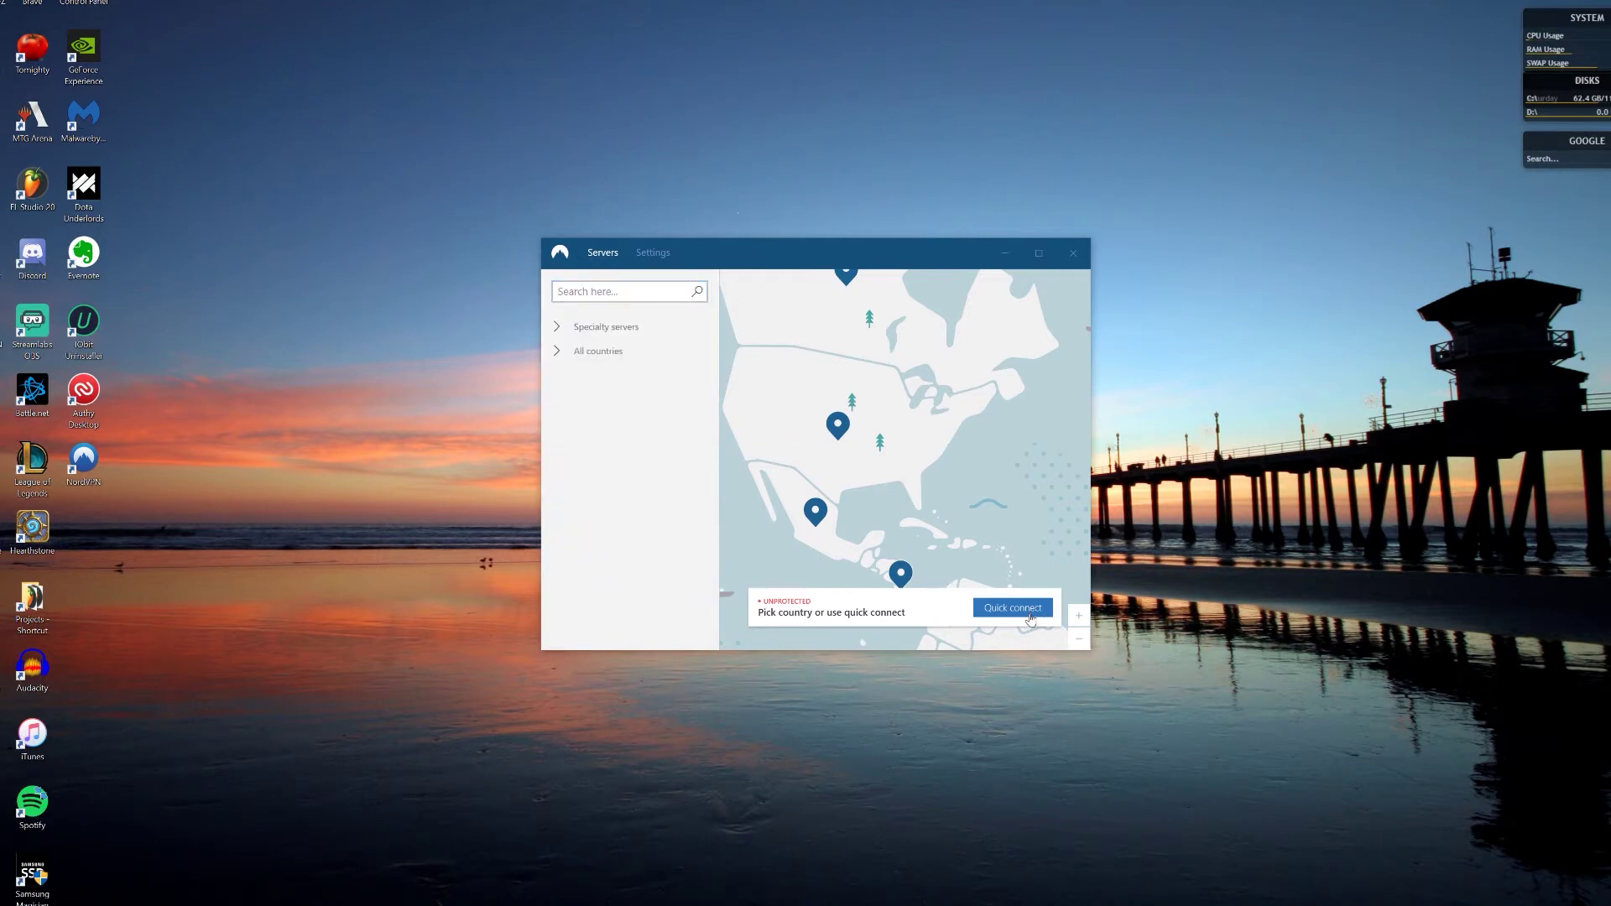
click(1030, 614)
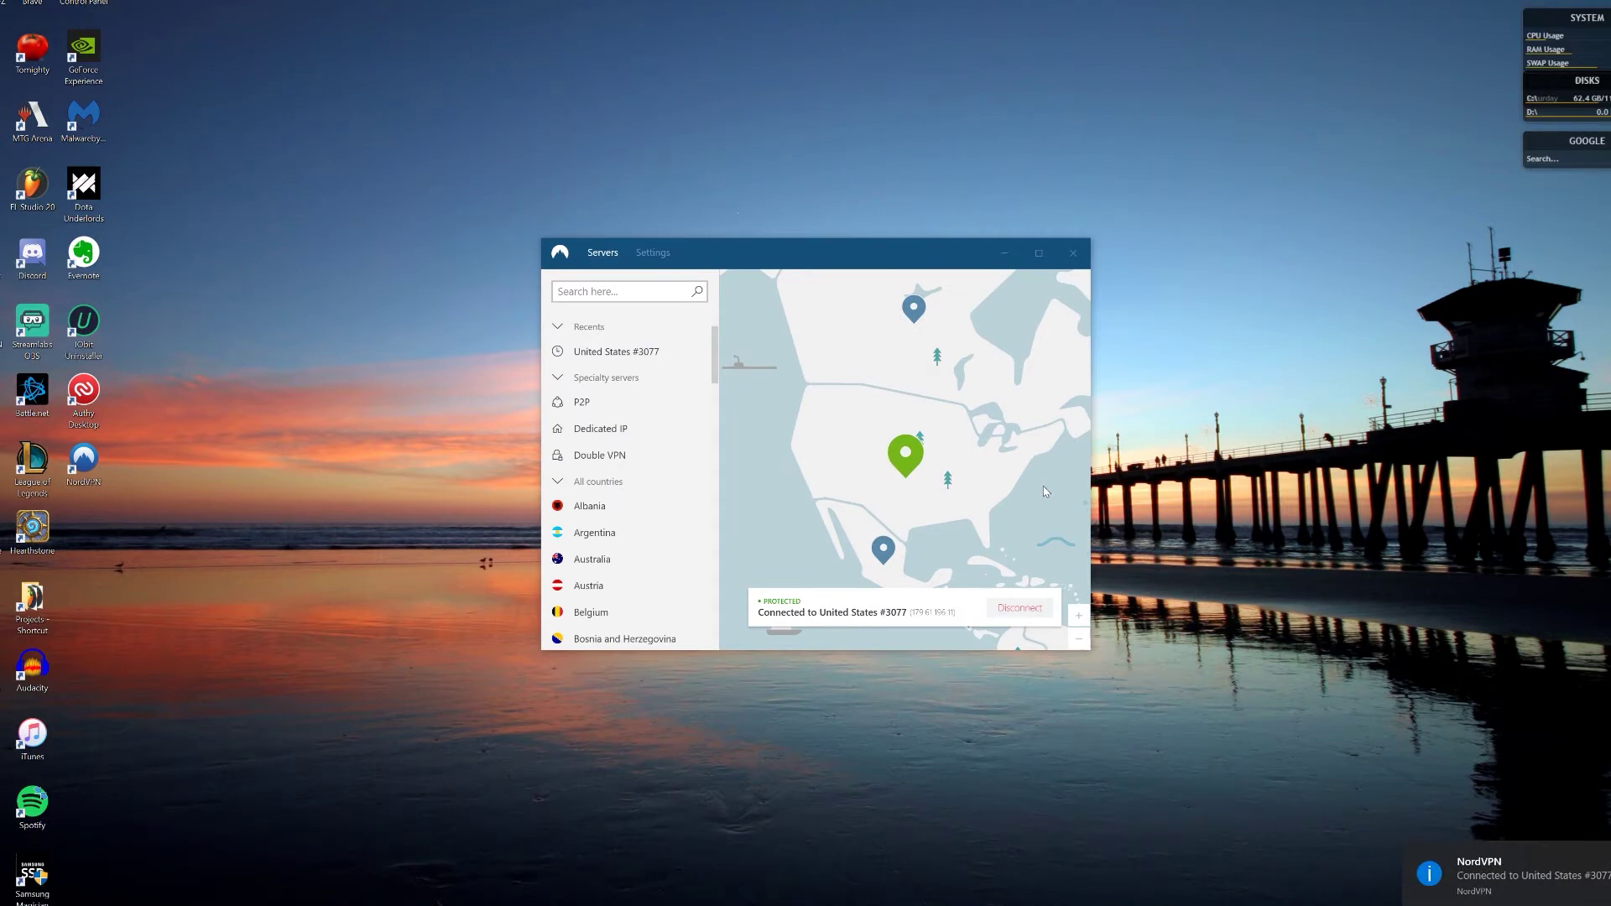
Step: Reposition the NordVPN window and switch between its Settings and server map views
drag(839, 252, 844, 179)
click(661, 180)
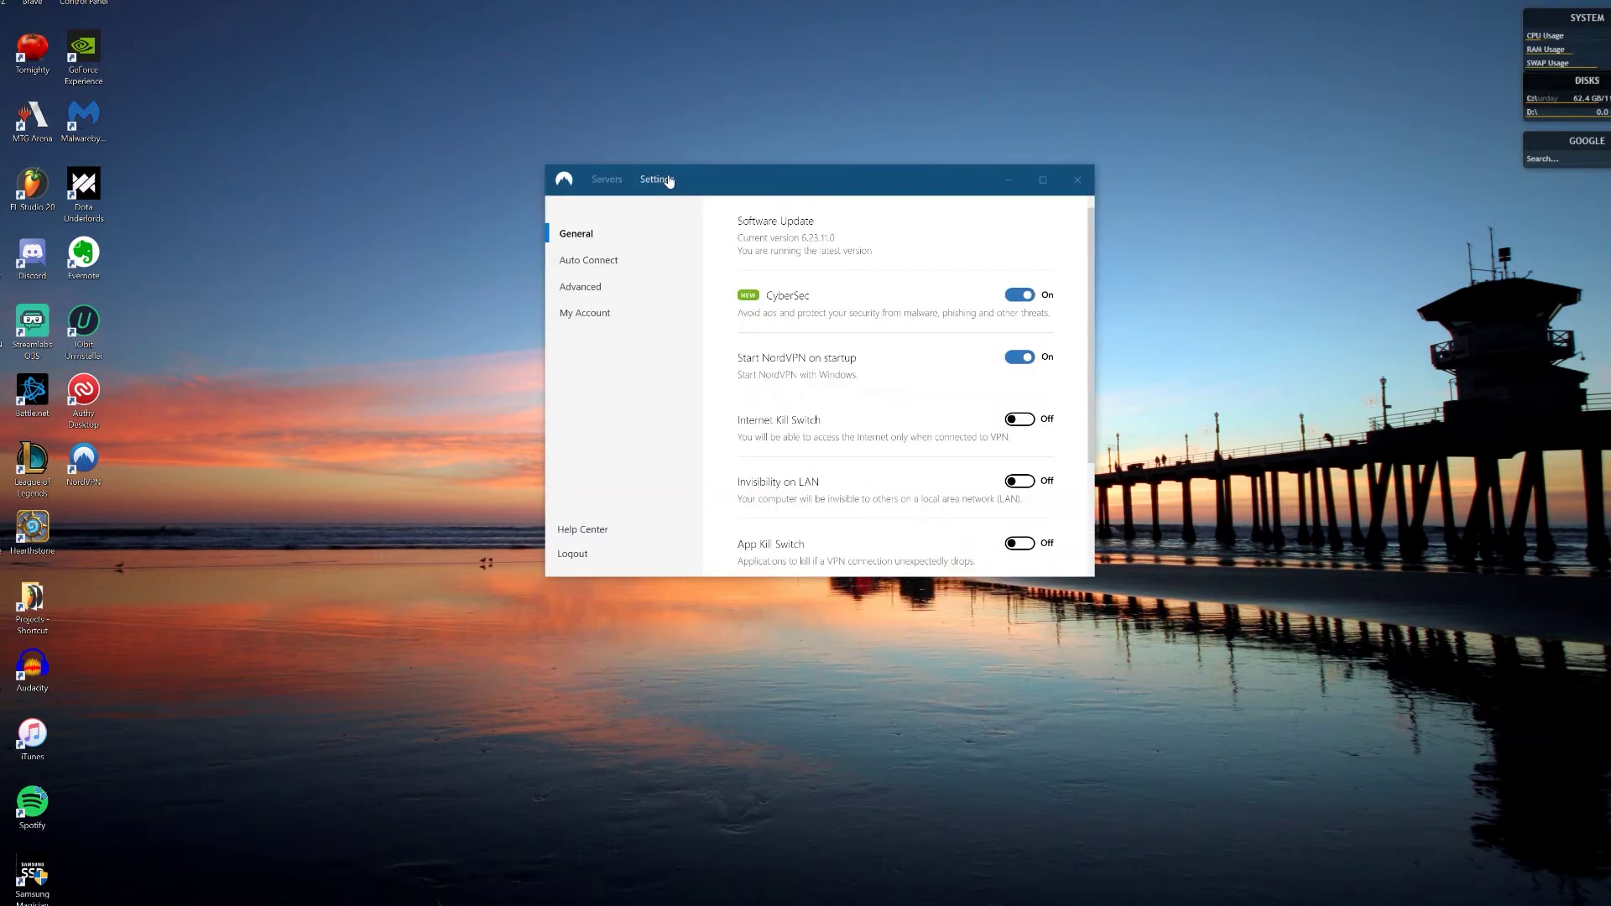
drag(815, 179, 823, 221)
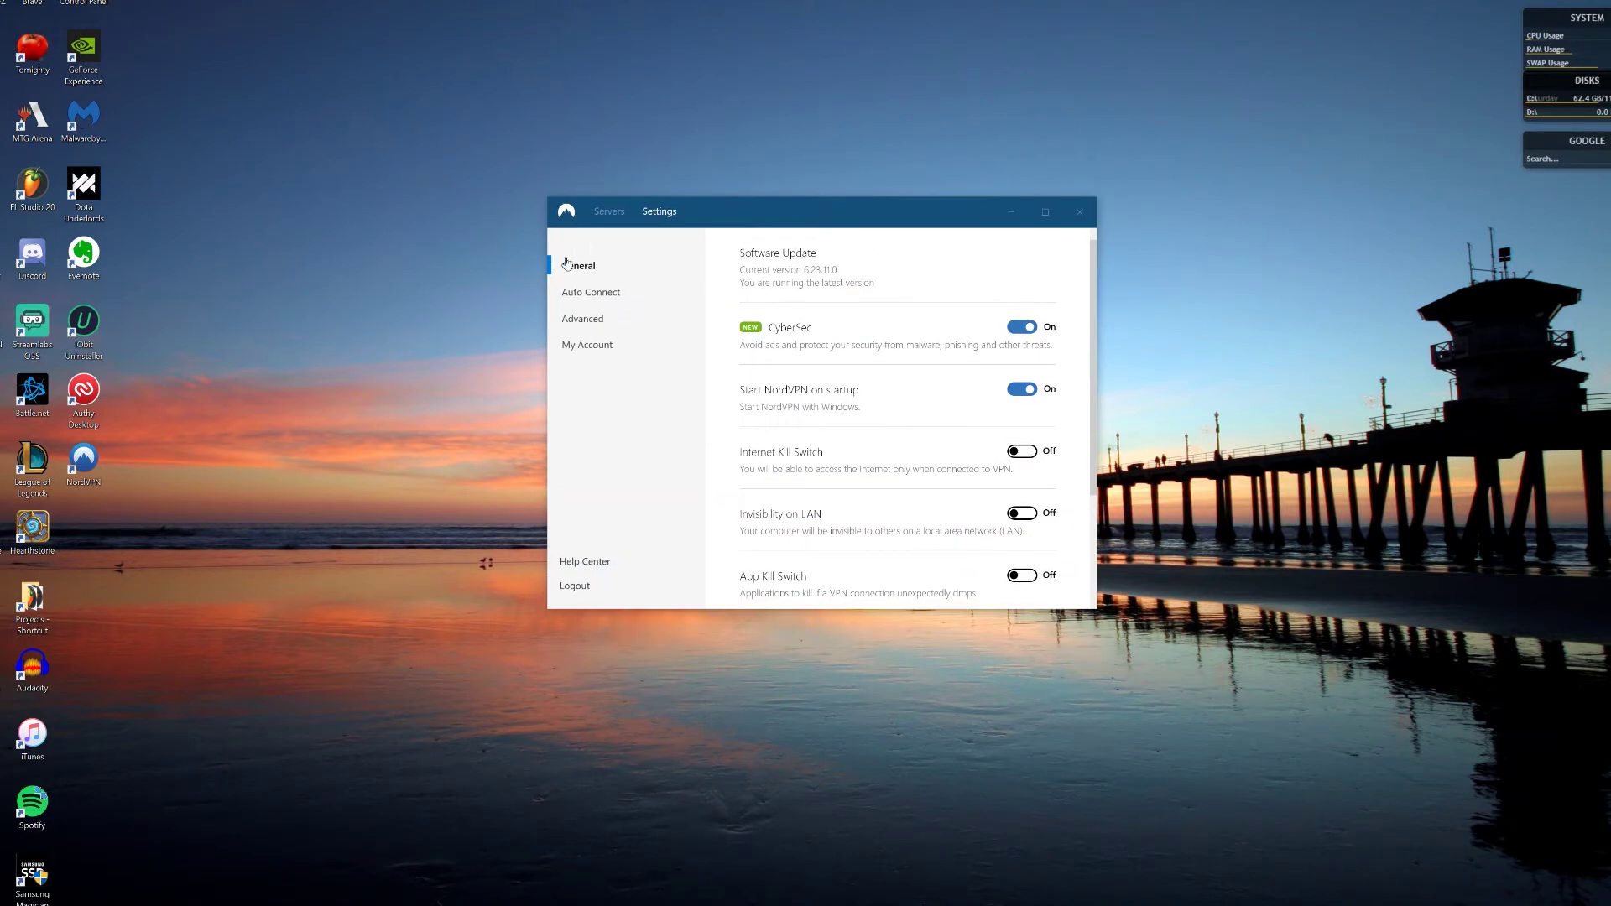
click(609, 212)
click(676, 213)
click(611, 213)
Step: Move the VyprVPN window left and toggle between its customization and connection views
drag(787, 244, 412, 211)
click(331, 588)
click(404, 587)
click(340, 592)
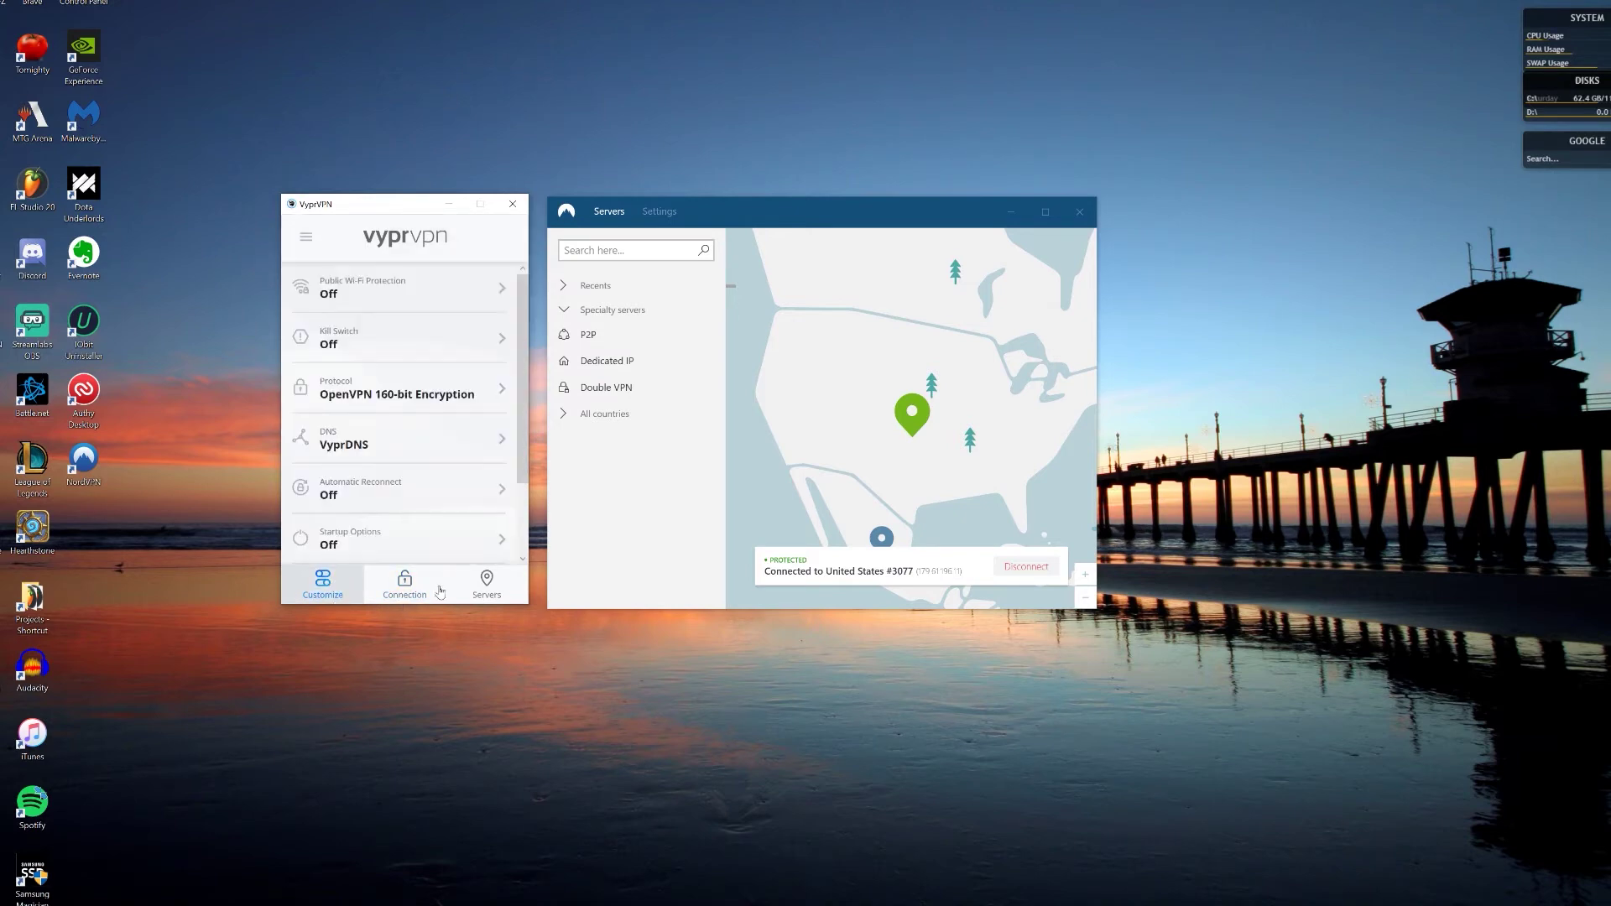
click(405, 588)
click(325, 588)
Step: Open ExpressVPN's VPN locations list and options from its main menu
click(253, 270)
click(307, 304)
drag(627, 286, 275, 346)
click(253, 270)
click(282, 338)
Step: Close the ExpressVPN options, locations and main windows, and the VyprVPN window
drag(395, 204, 1244, 208)
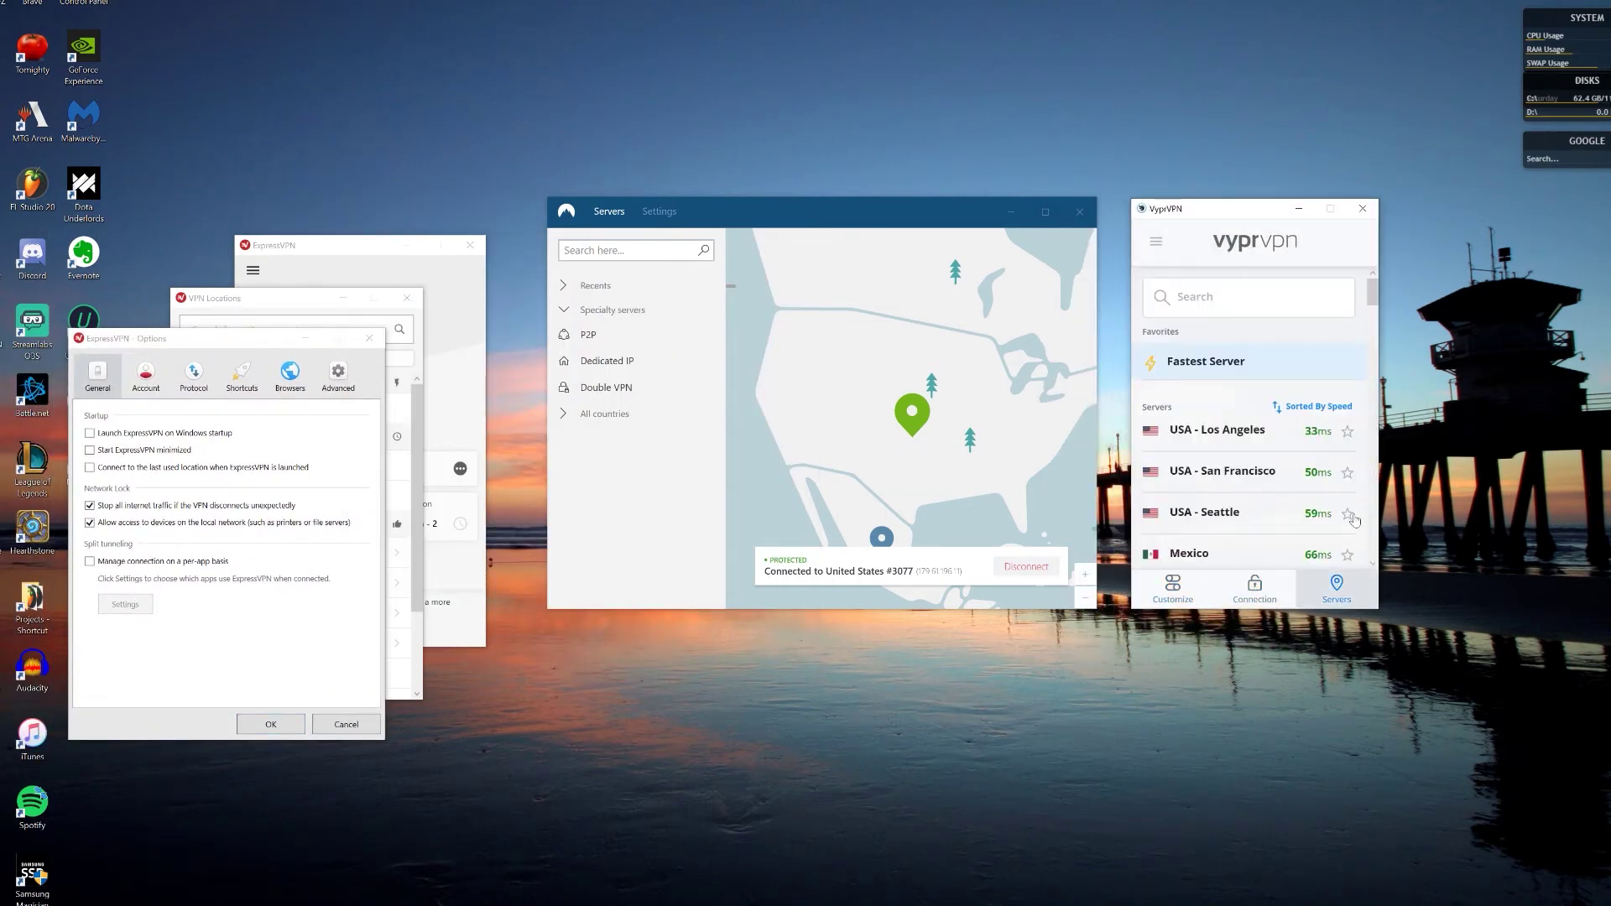
click(660, 212)
click(609, 211)
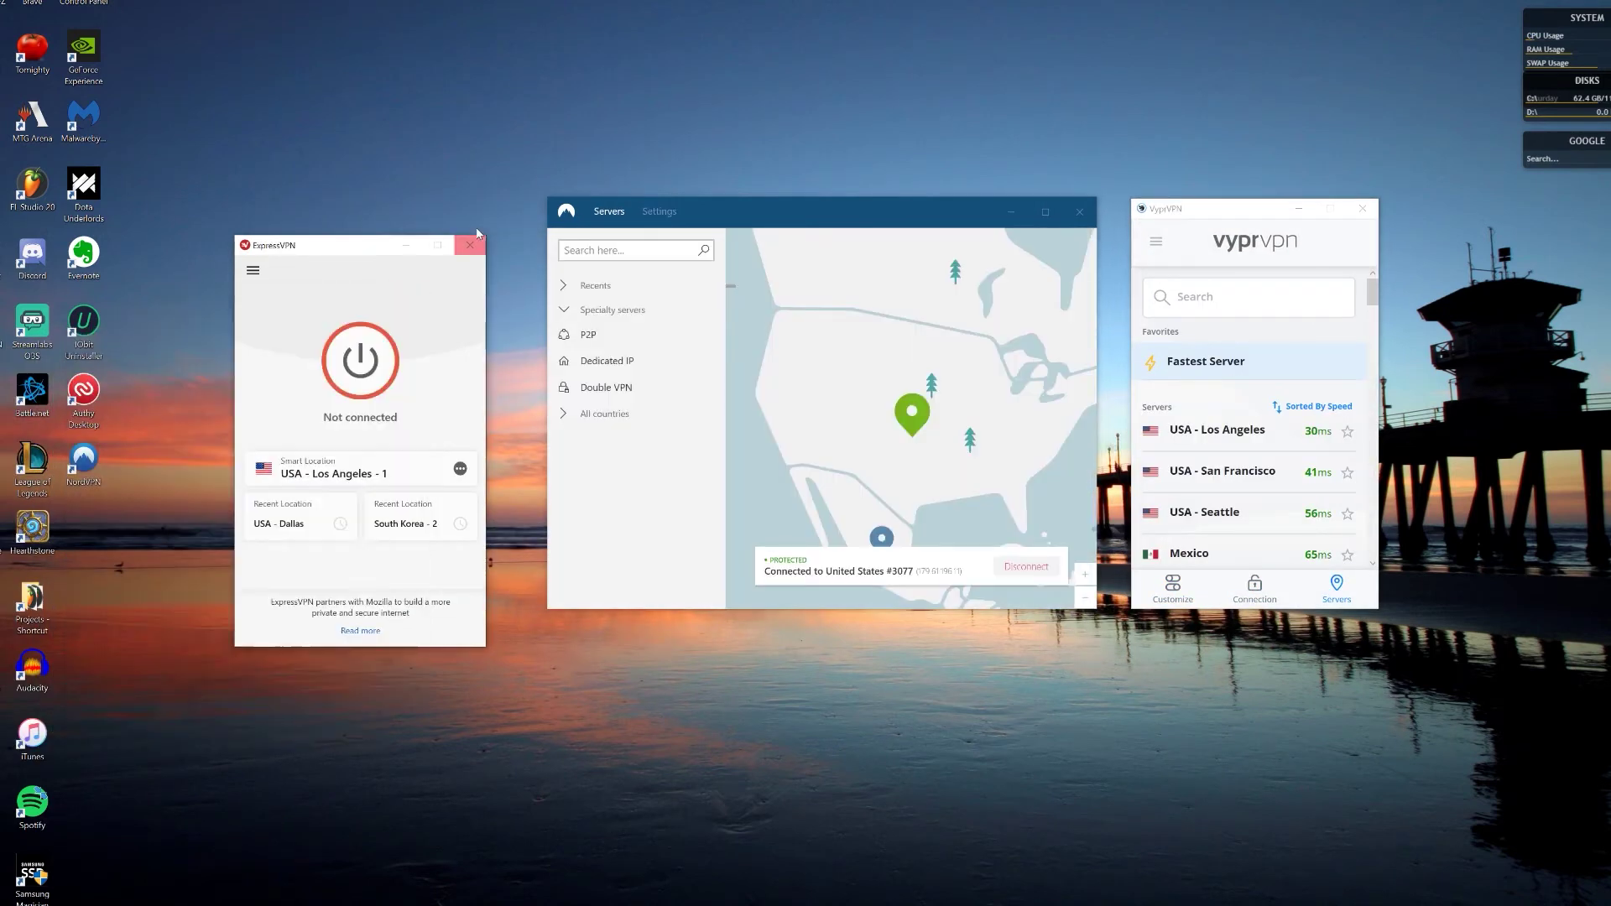
click(475, 237)
click(1362, 208)
Step: Browse the App Kill Switch app chooser in NordVPN Settings without adding apps, then show Auto Connect
click(660, 211)
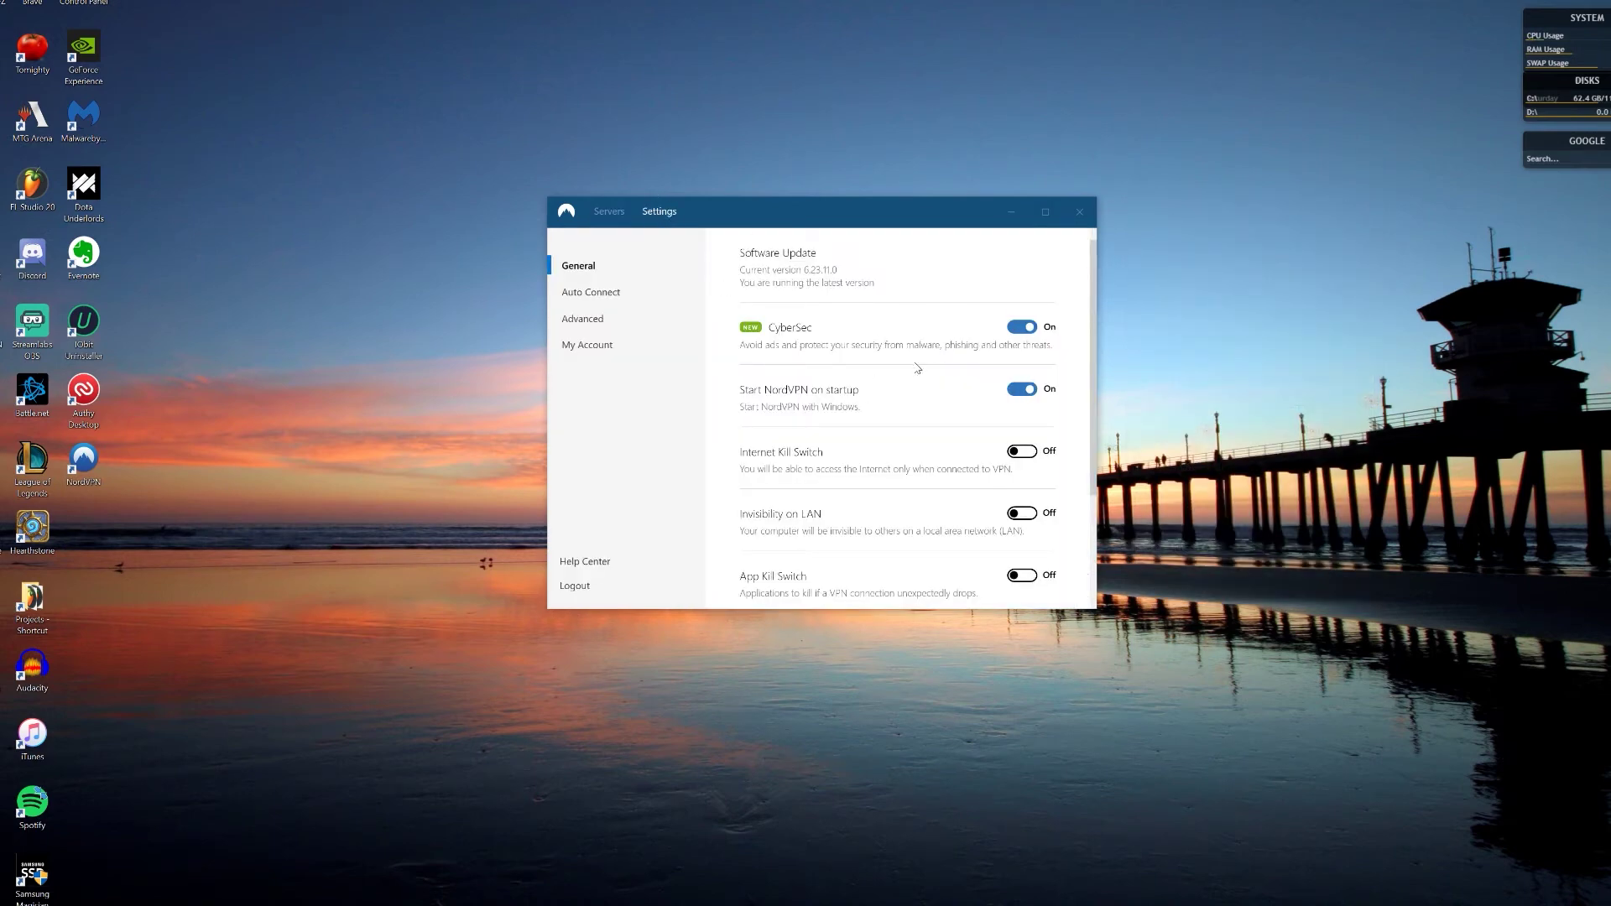
scroll(882, 406, down, 1)
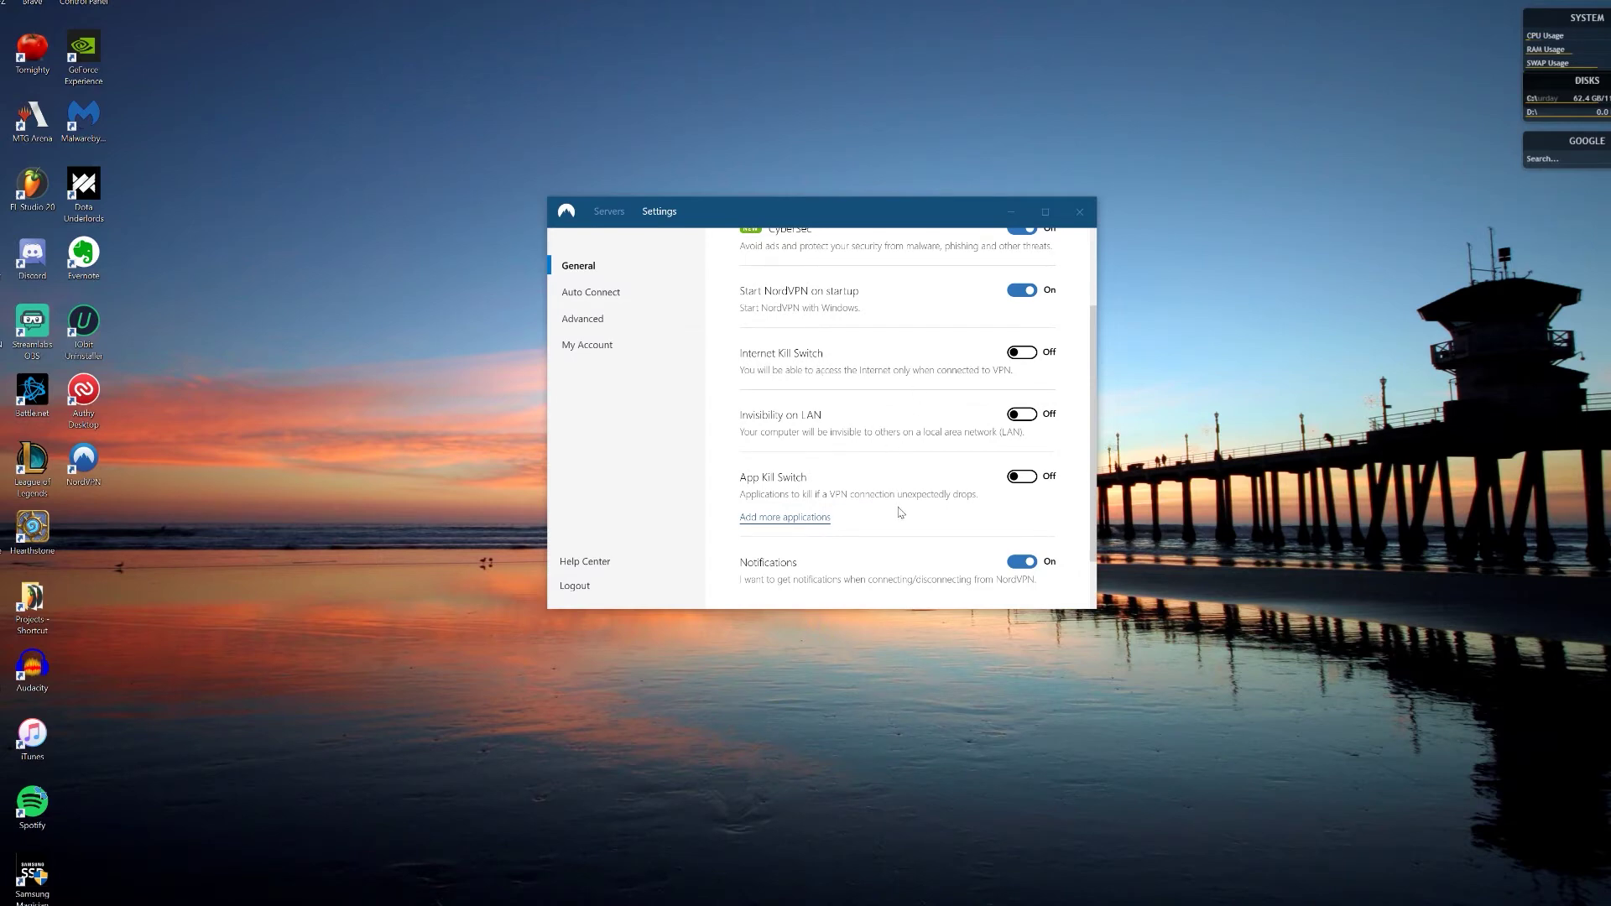
scroll(873, 503, down, 1)
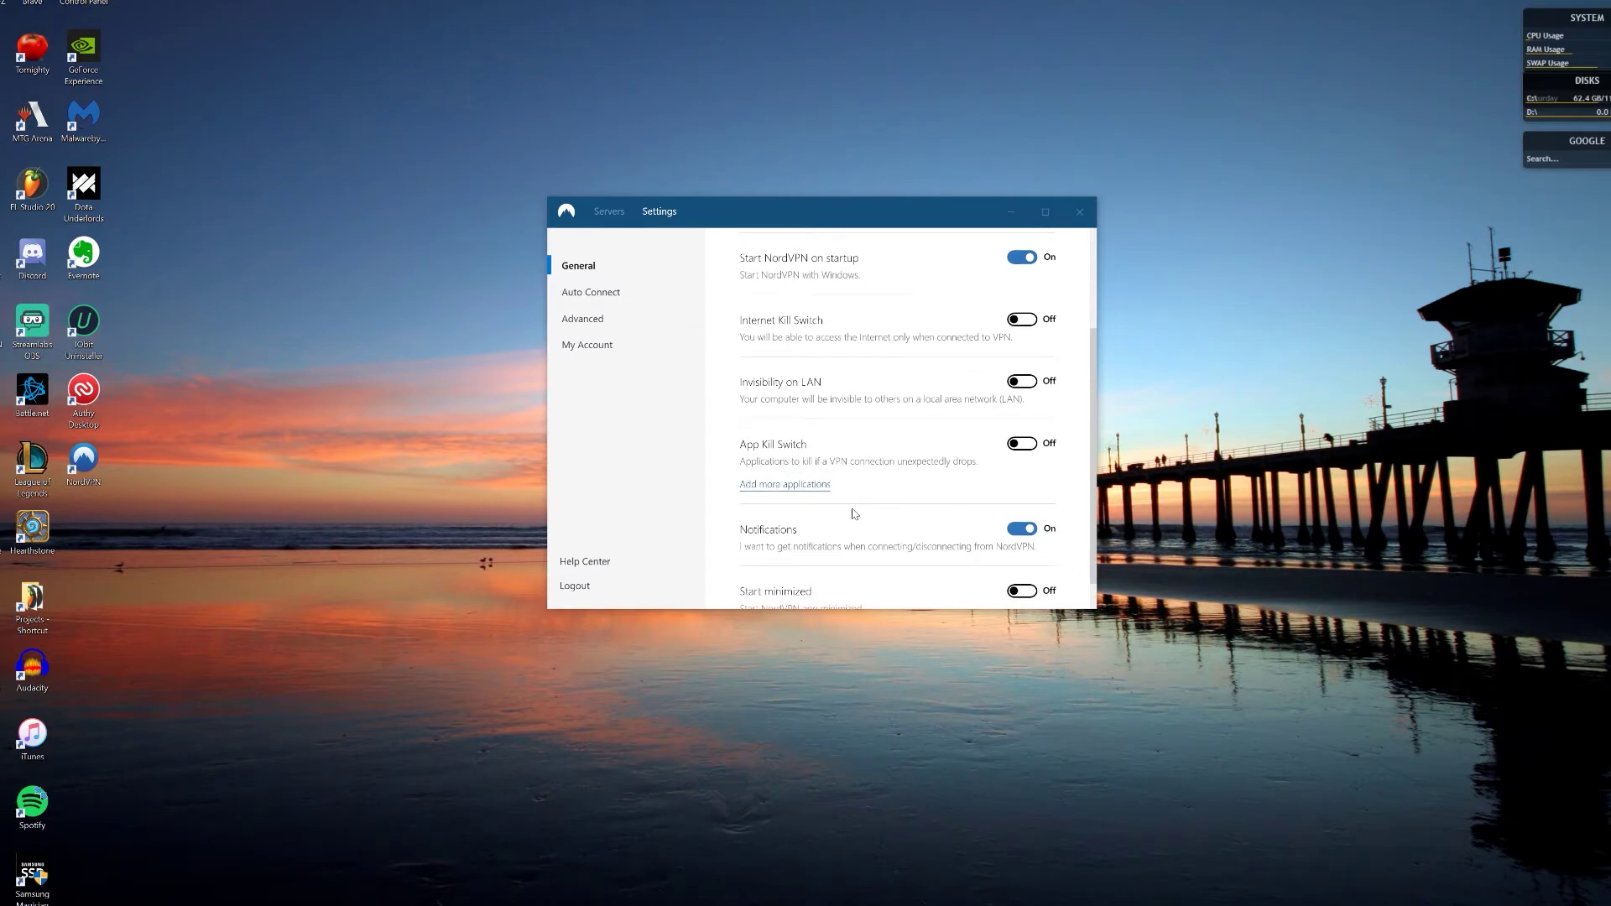
click(776, 487)
scroll(820, 367, down, 10)
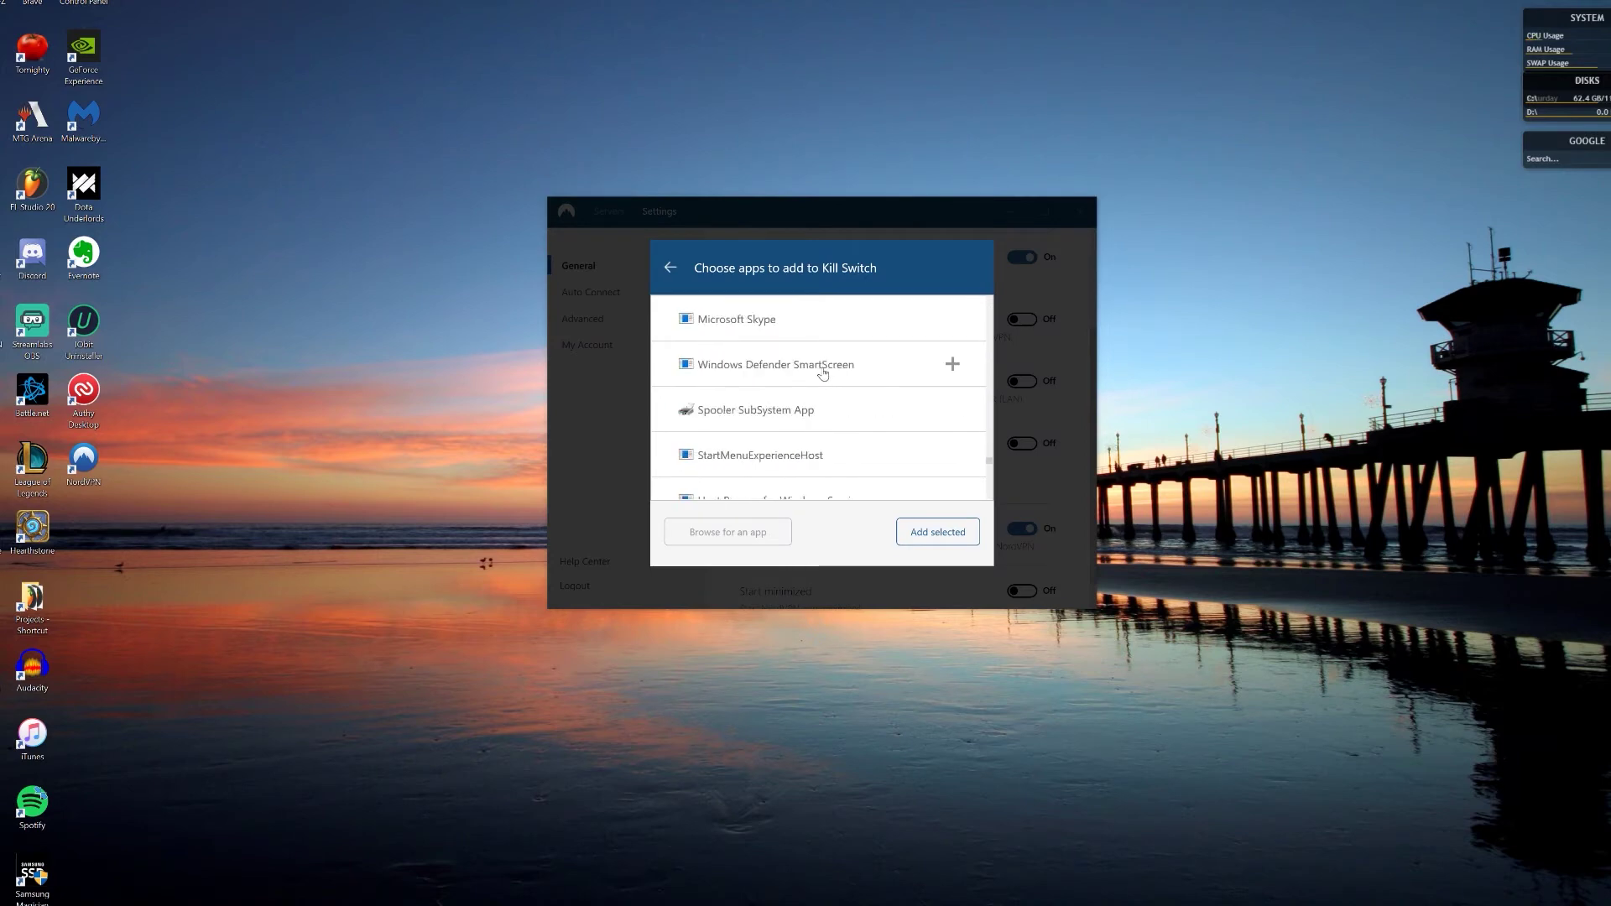
click(670, 267)
scroll(915, 491, down, 1)
scroll(900, 538, up, 3)
click(610, 296)
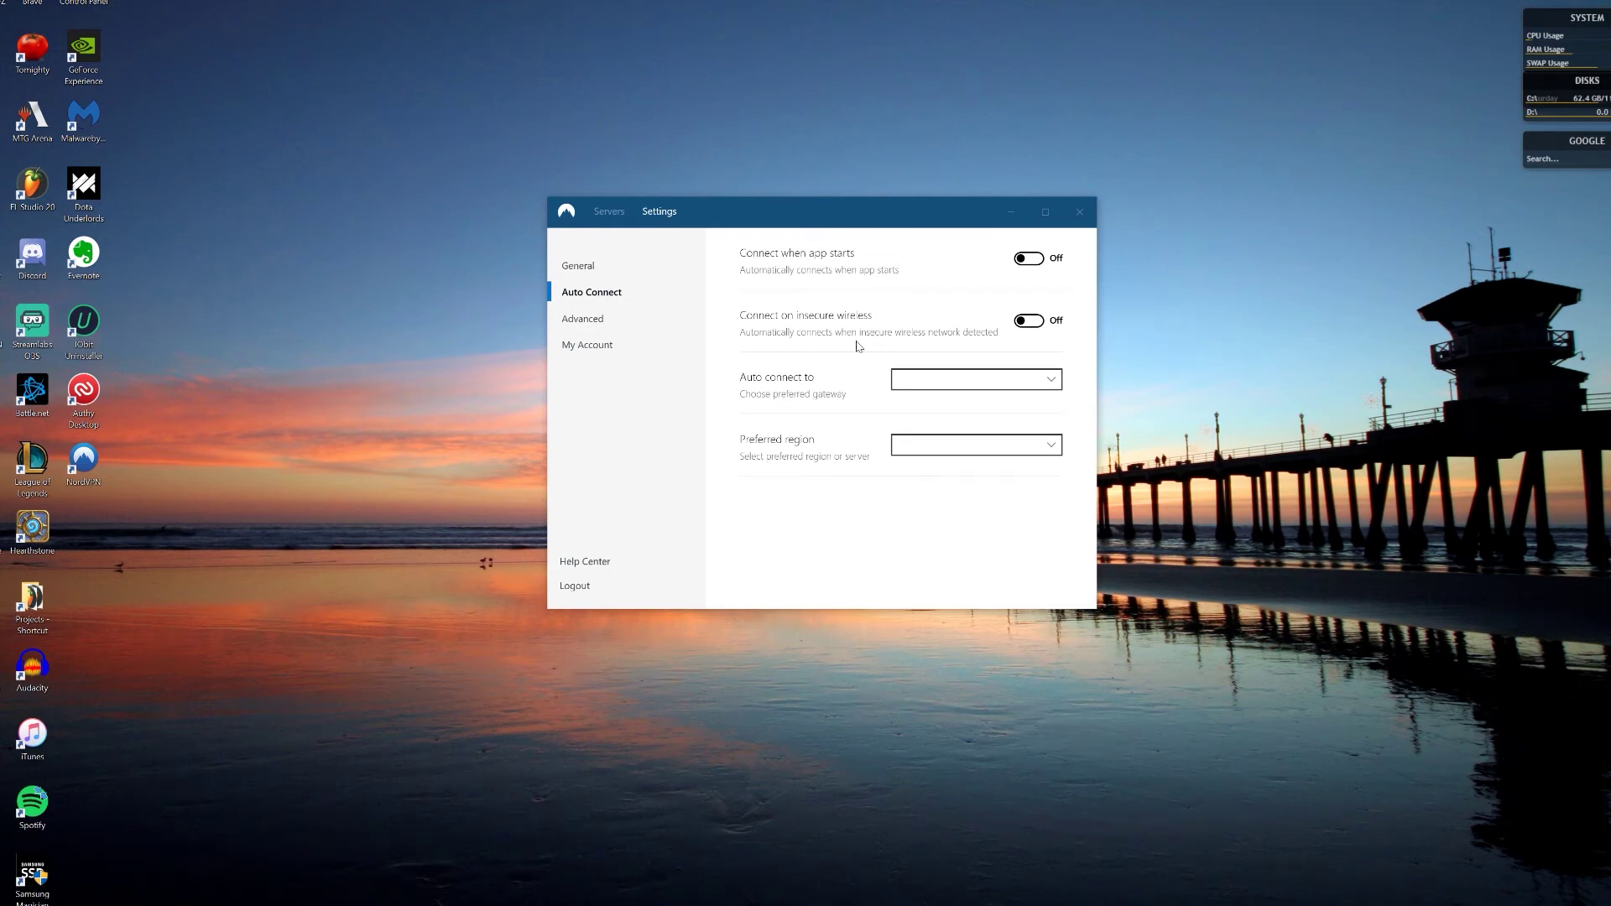
Step: Try France as the auto-connect destination and look over its preferred region servers
click(1006, 380)
drag(1059, 470, 784, 503)
click(784, 504)
click(965, 380)
scroll(966, 588, down, 8)
scroll(966, 587, up, 5)
click(965, 529)
click(1033, 445)
scroll(993, 680, down, 5)
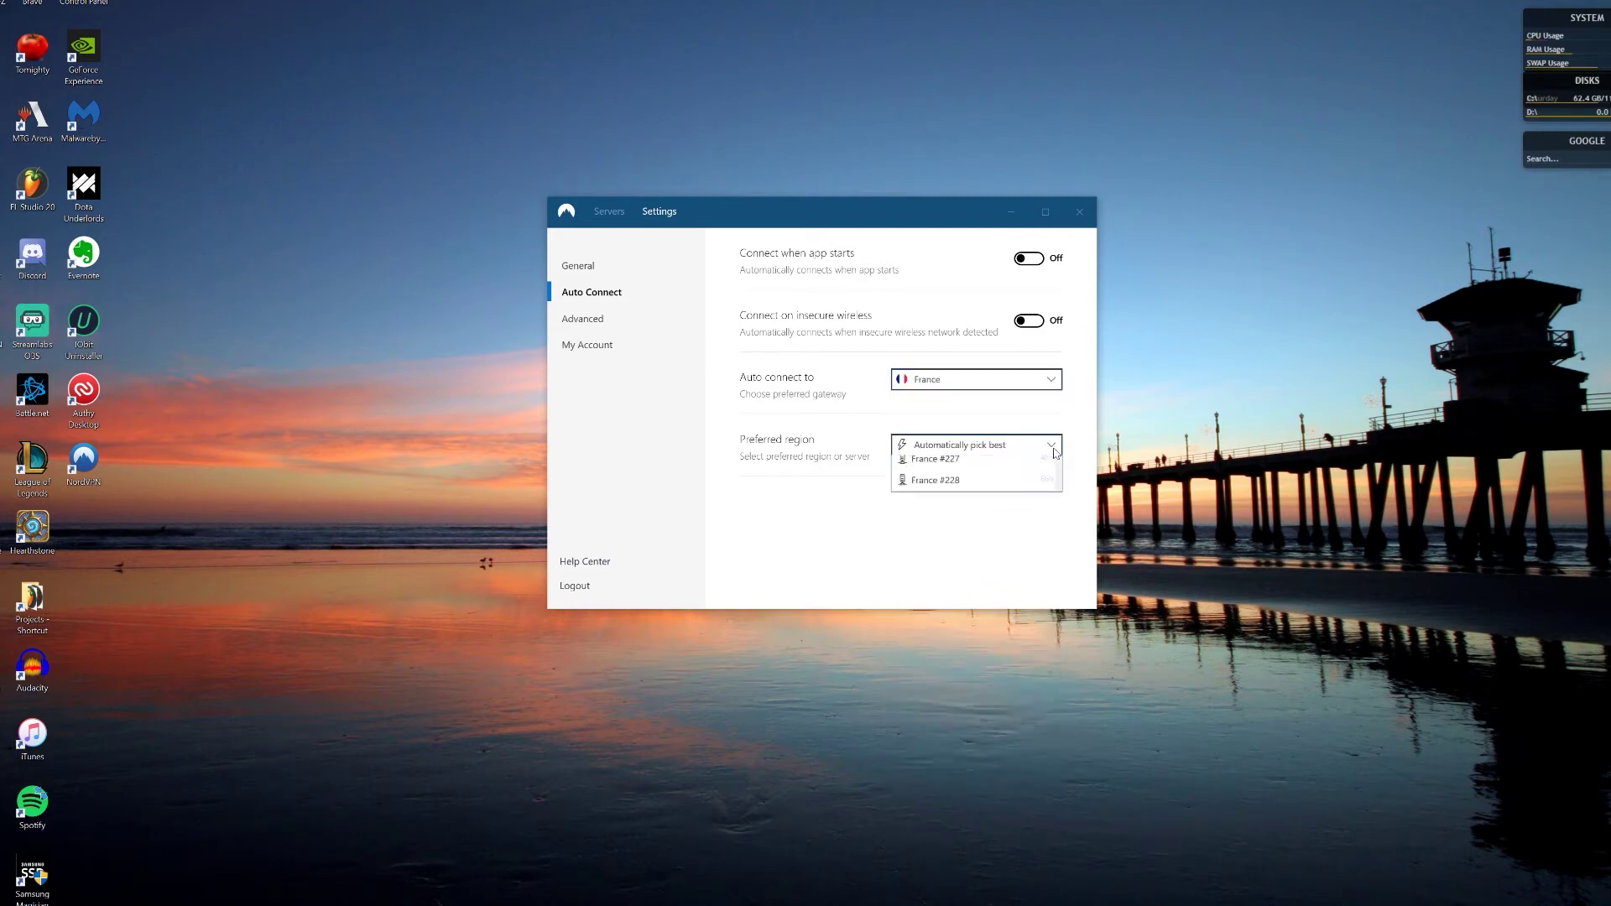
click(1070, 753)
Step: Set the auto-connect destination to Dedicated IP
click(974, 379)
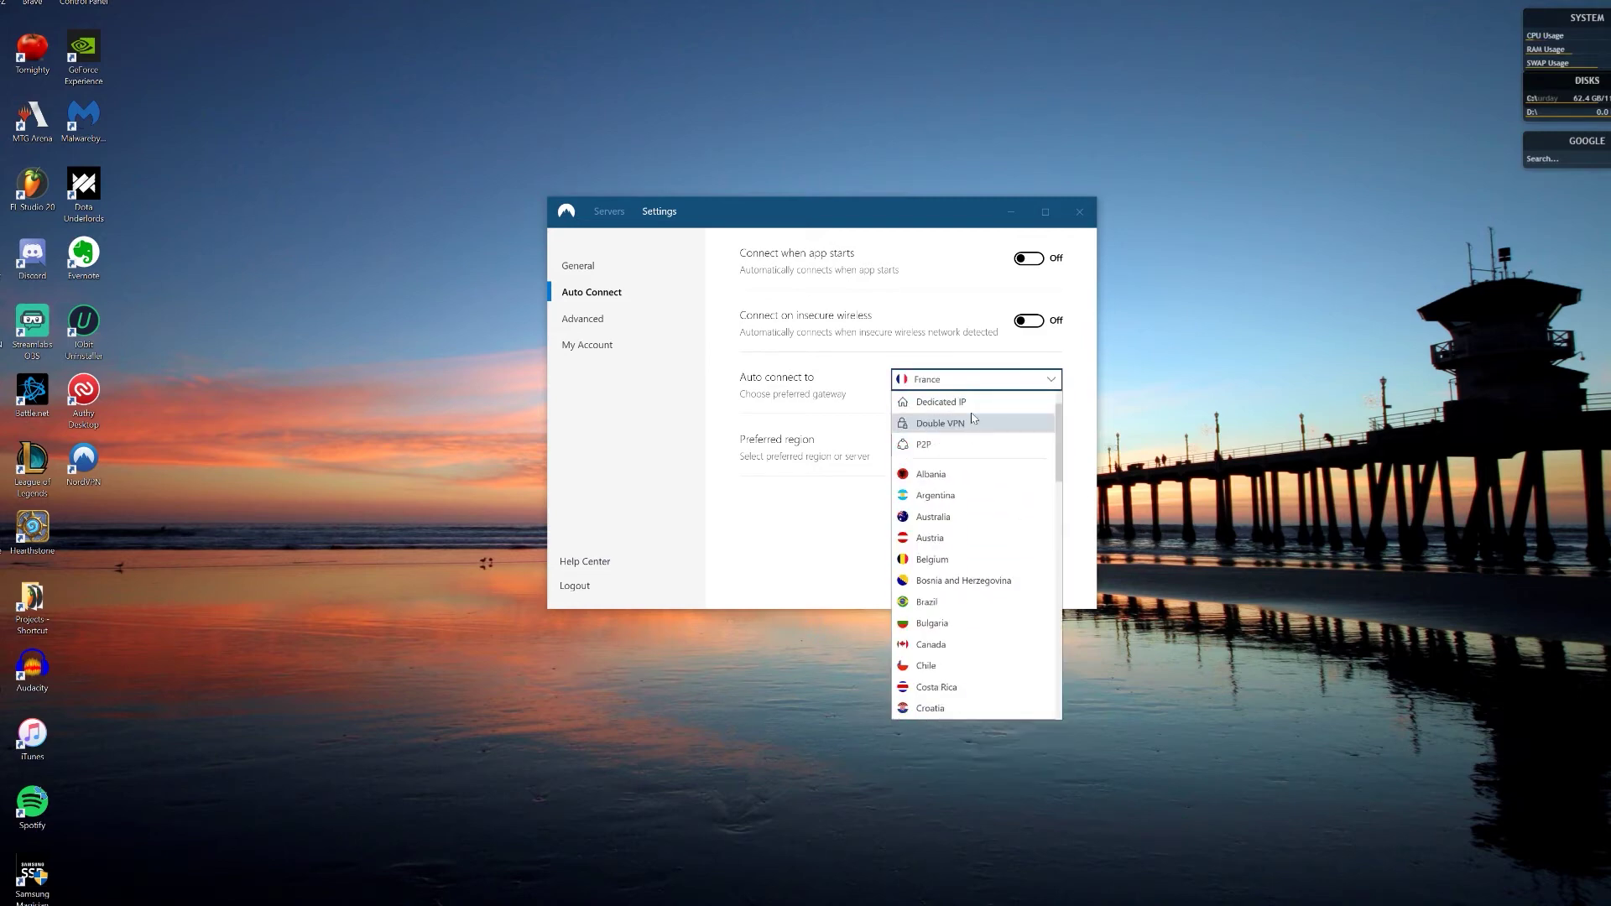
scroll(965, 435, down, 5)
scroll(964, 436, up, 5)
click(992, 402)
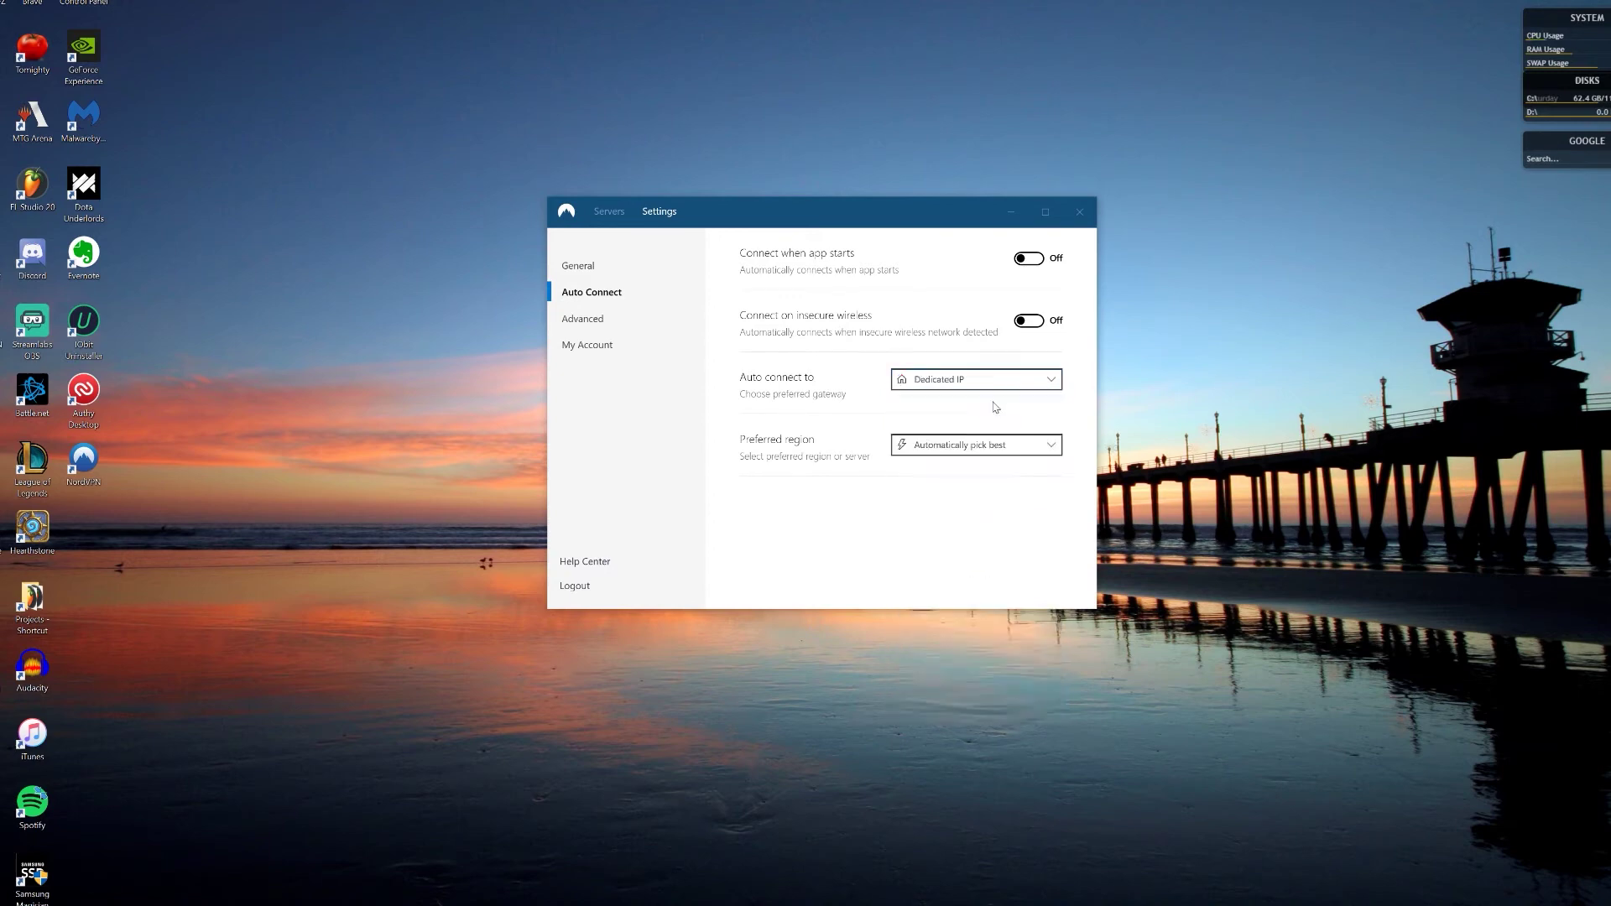
Step: Run the diagnostics tool from Advanced settings, then close its report and window
click(582, 326)
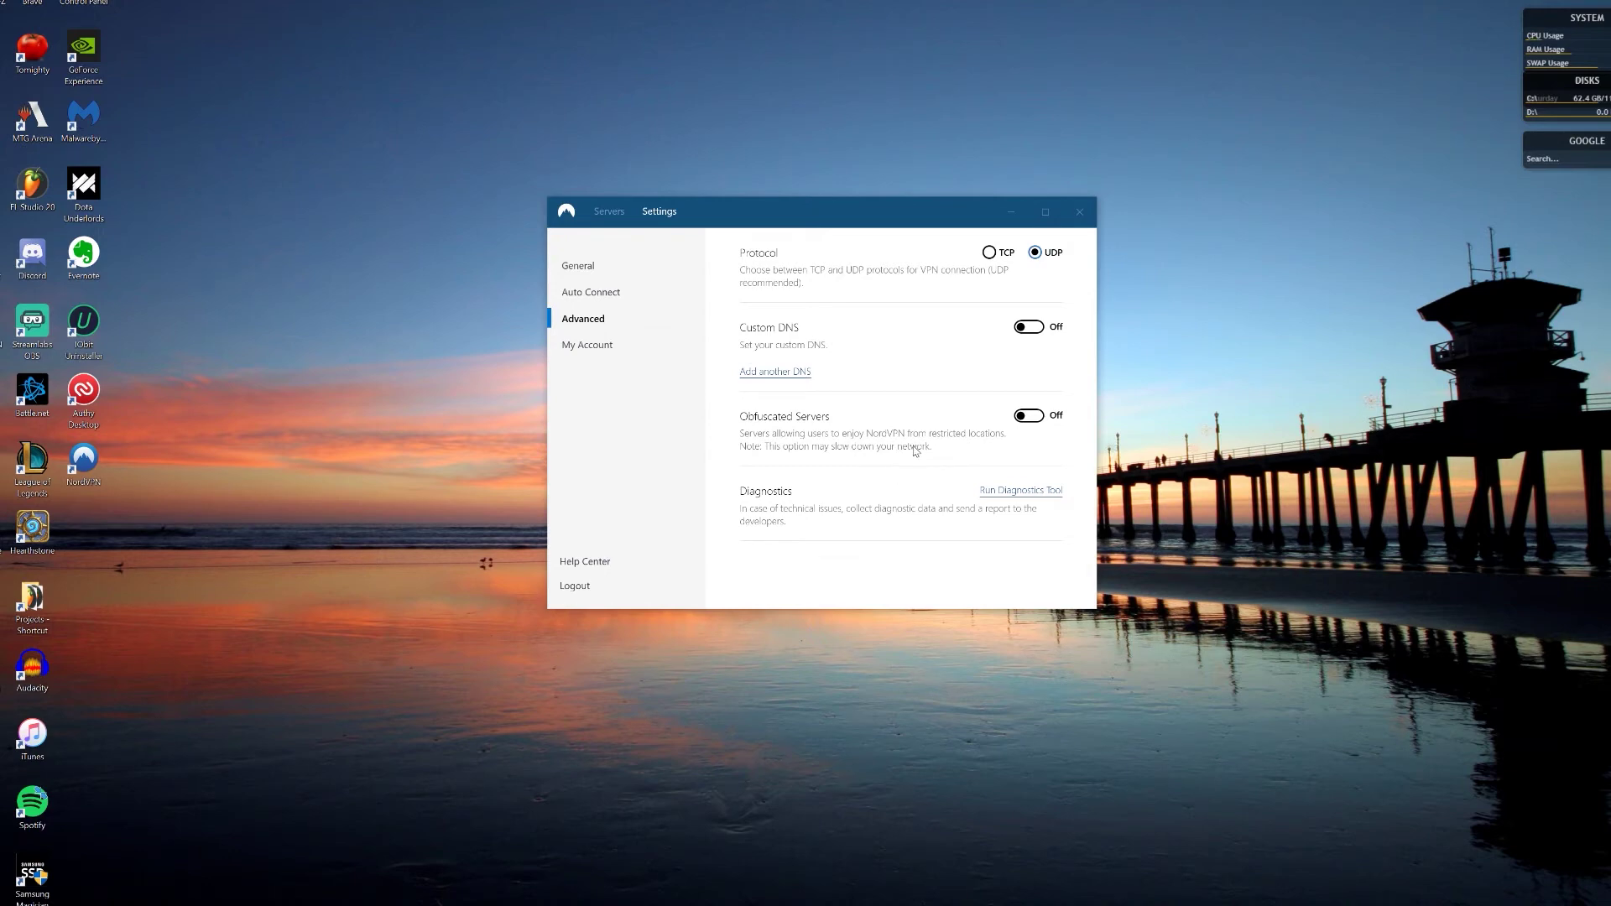
click(1029, 494)
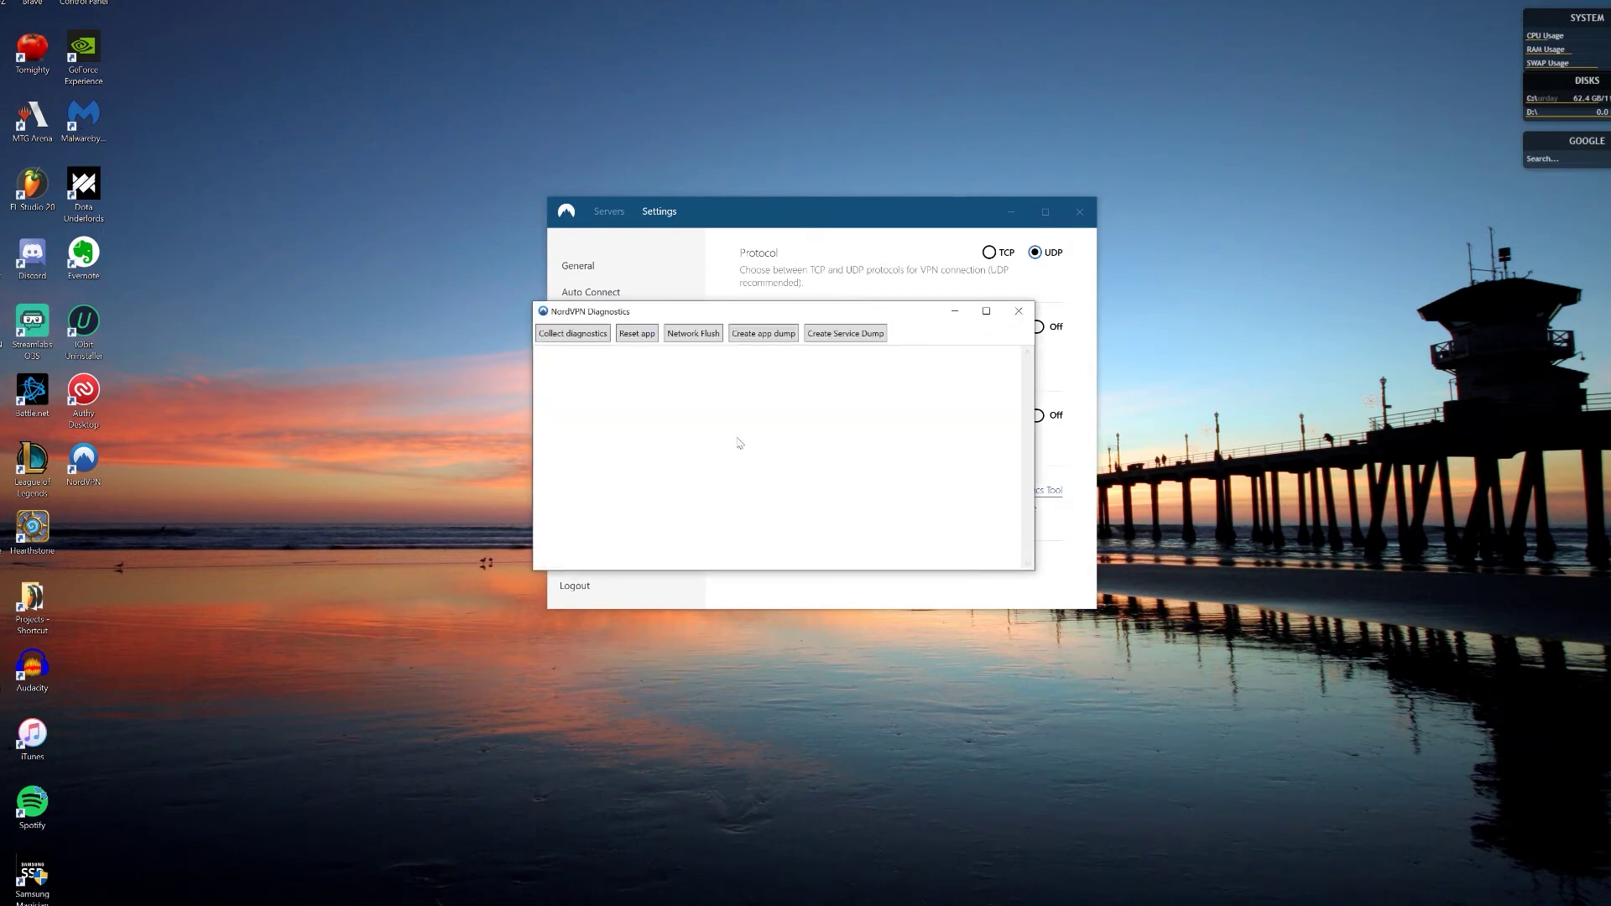
click(603, 336)
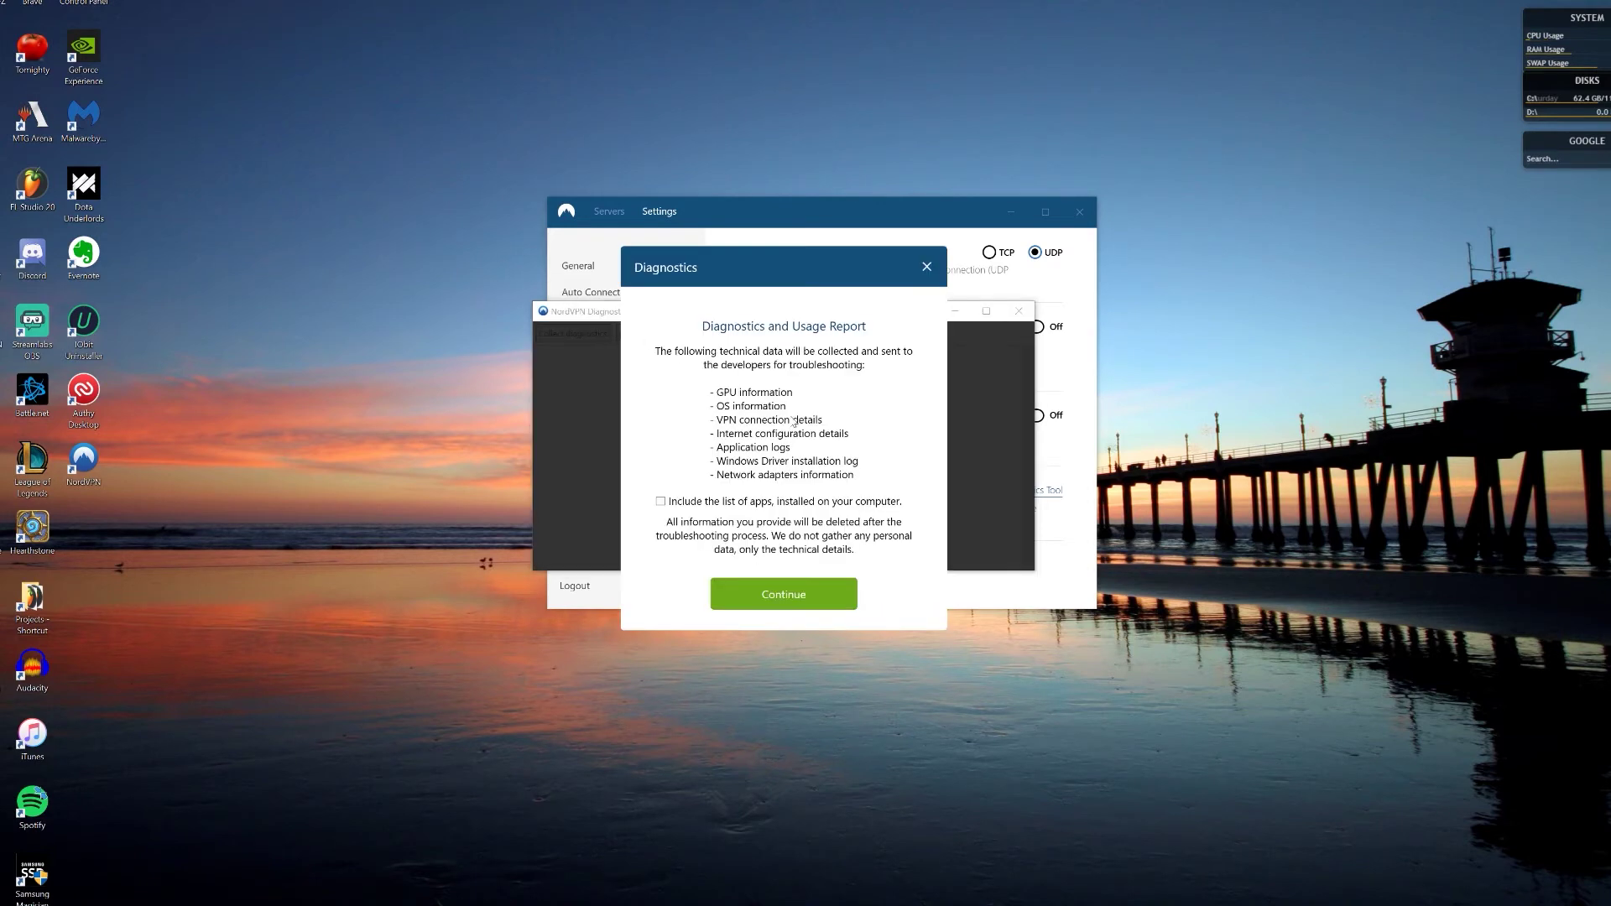
click(927, 267)
click(1019, 311)
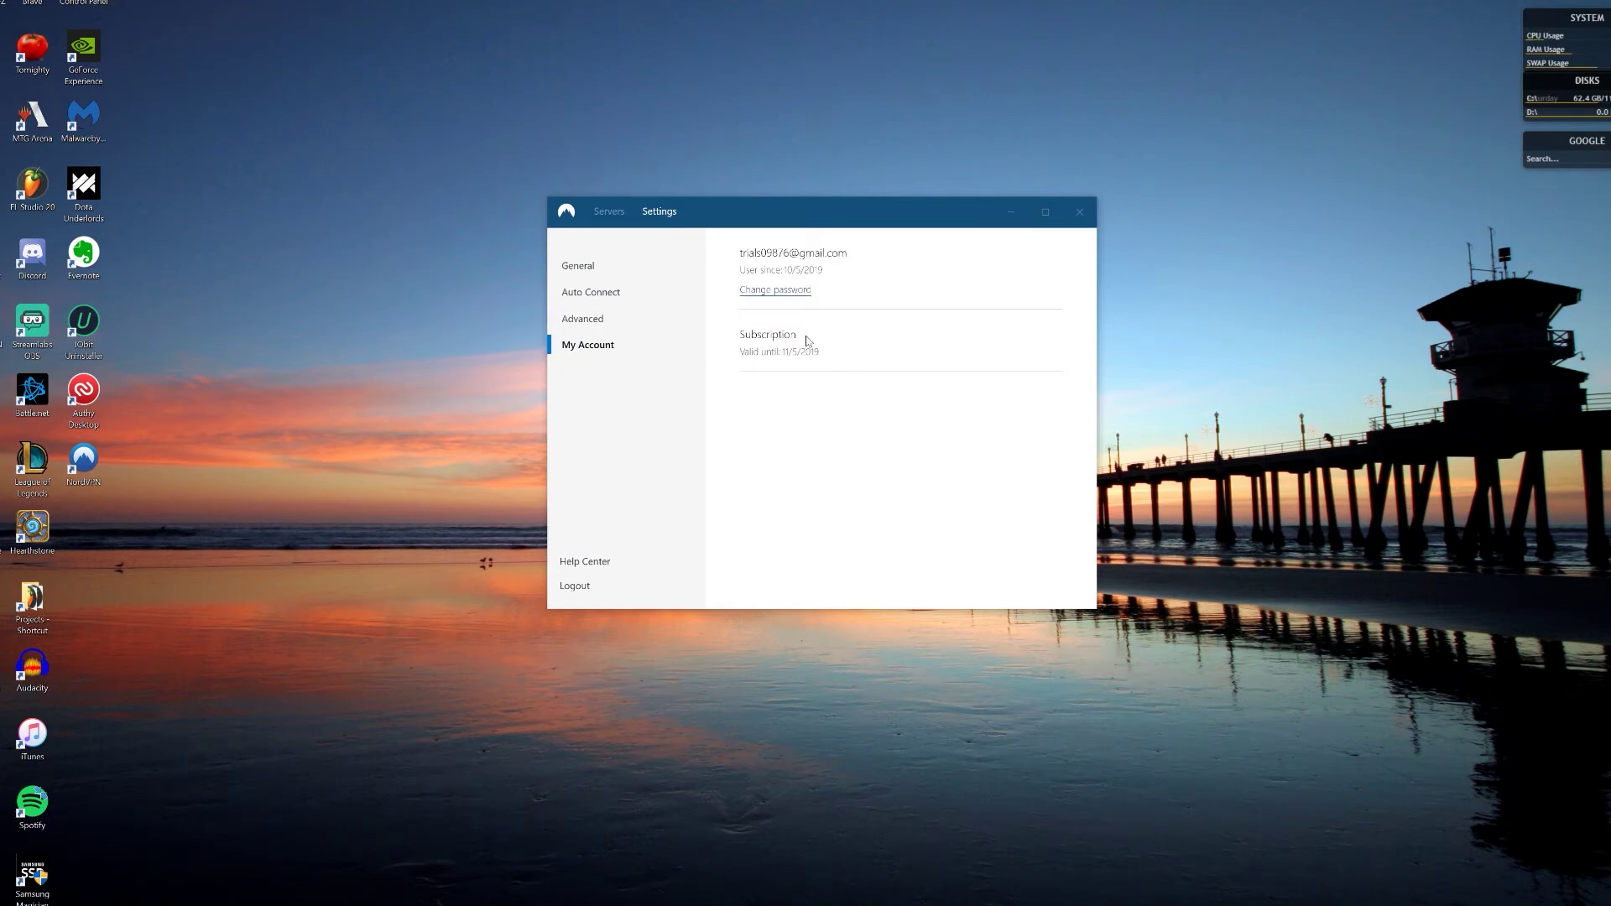
Step: Review the Auto Connect, My Account and General settings, then return to the Servers map
click(590, 292)
click(588, 345)
click(579, 266)
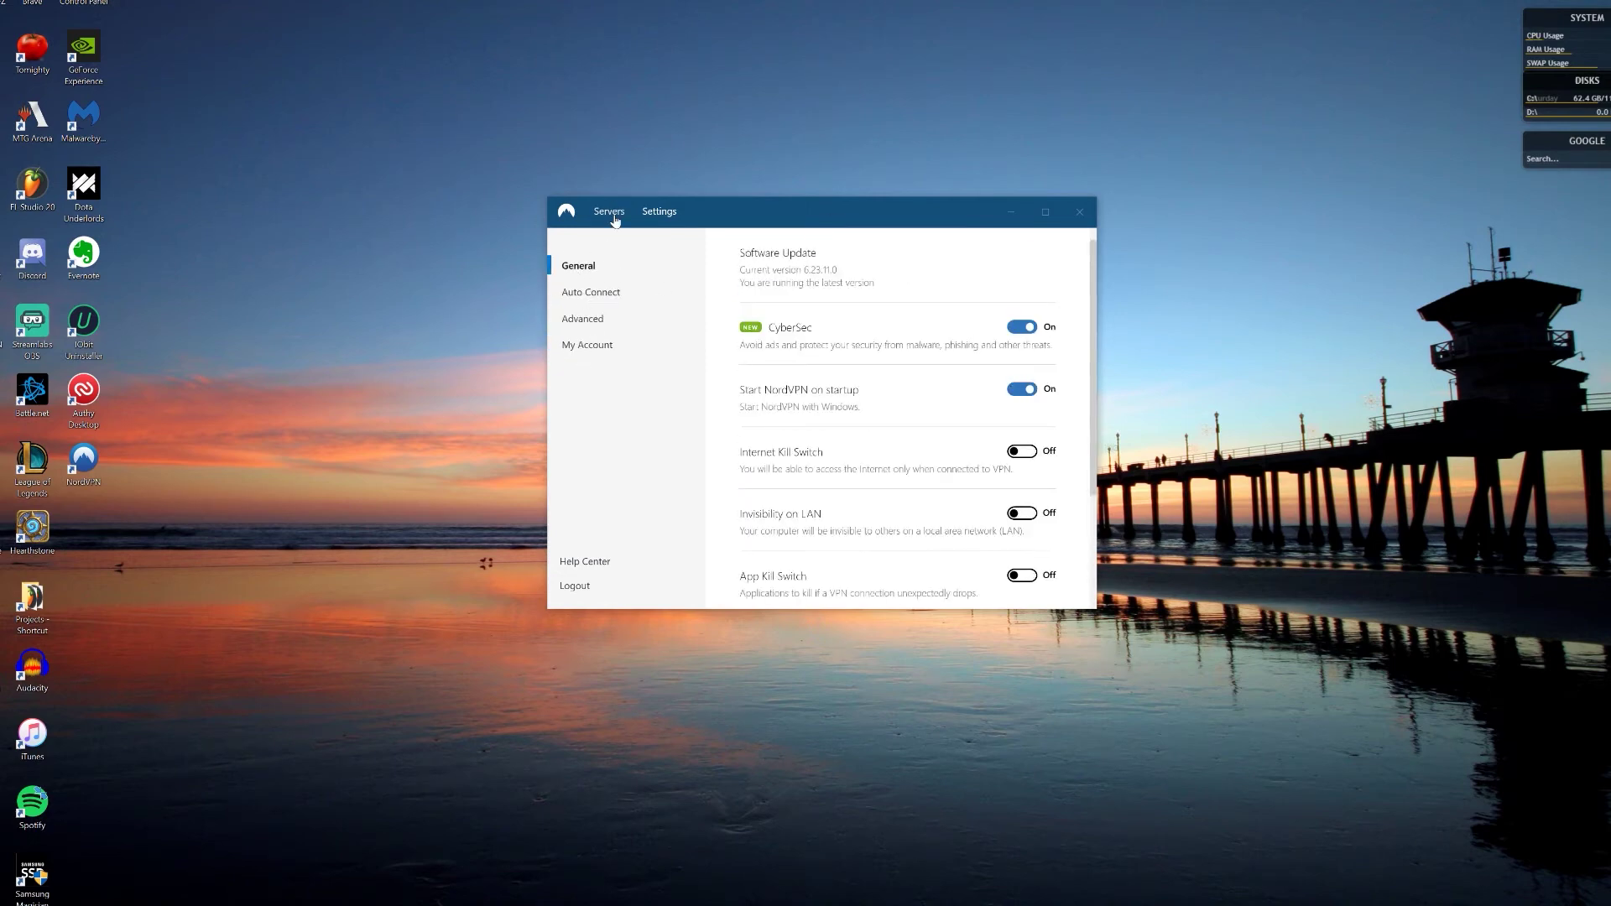
click(610, 211)
drag(726, 323, 749, 251)
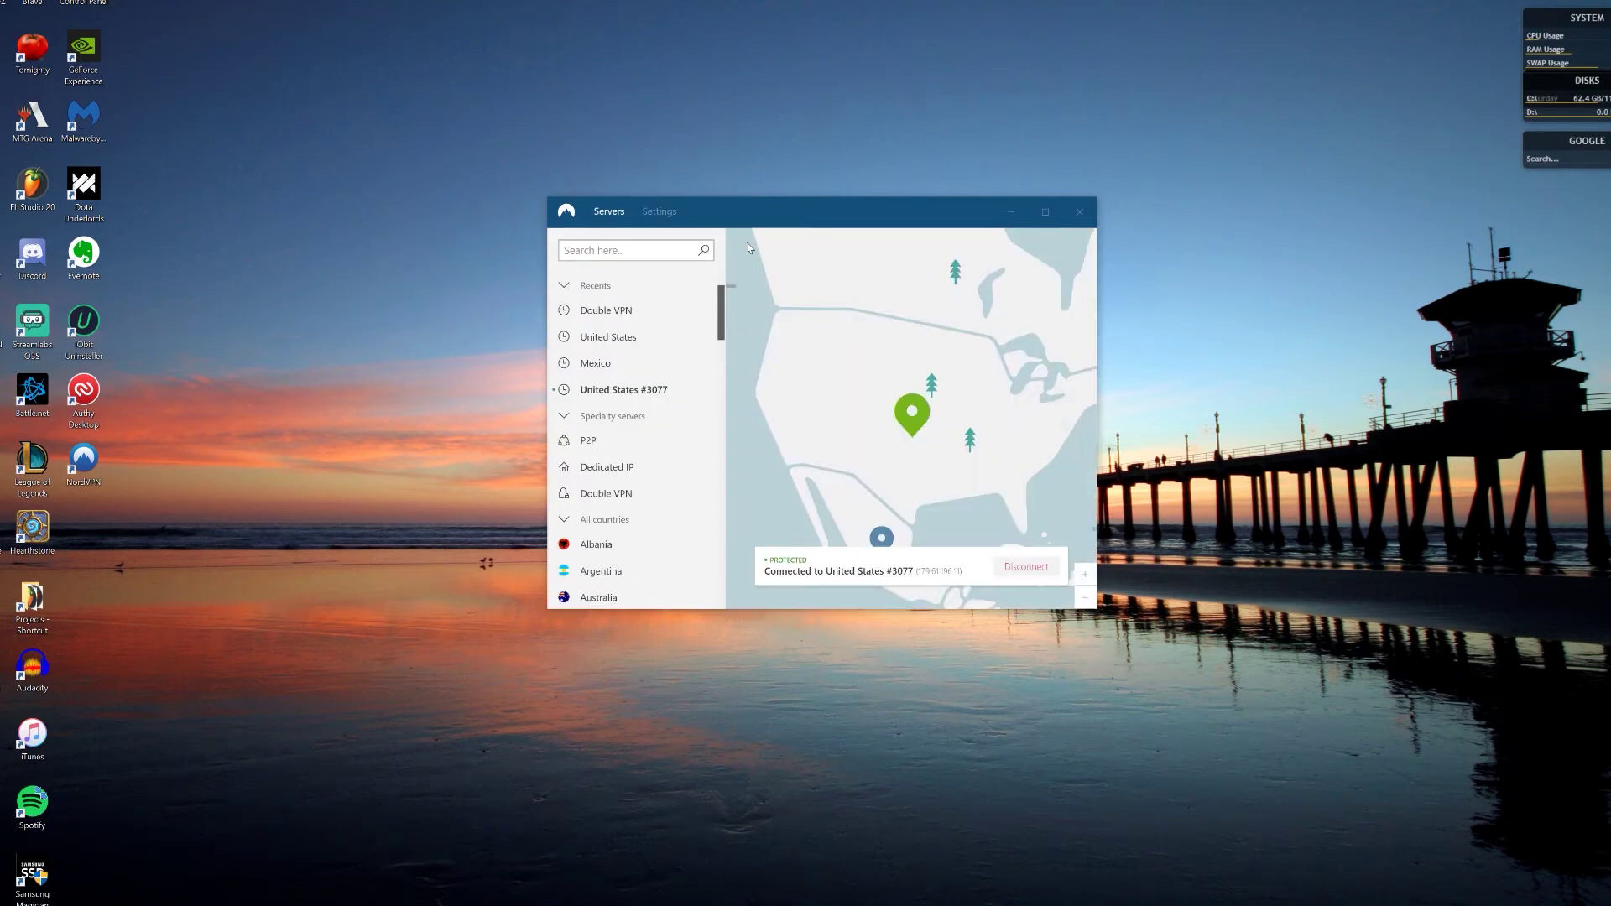
Step: Collapse Recents, Specialty servers and All countries, then browse Advanced, Account and General settings
click(564, 286)
click(564, 312)
click(564, 338)
click(653, 213)
click(597, 319)
click(587, 345)
click(579, 265)
click(610, 211)
Step: Zoom the map out and connect to Iceland #33, then pick the Australia server pin
scroll(937, 405, down, 3)
click(985, 344)
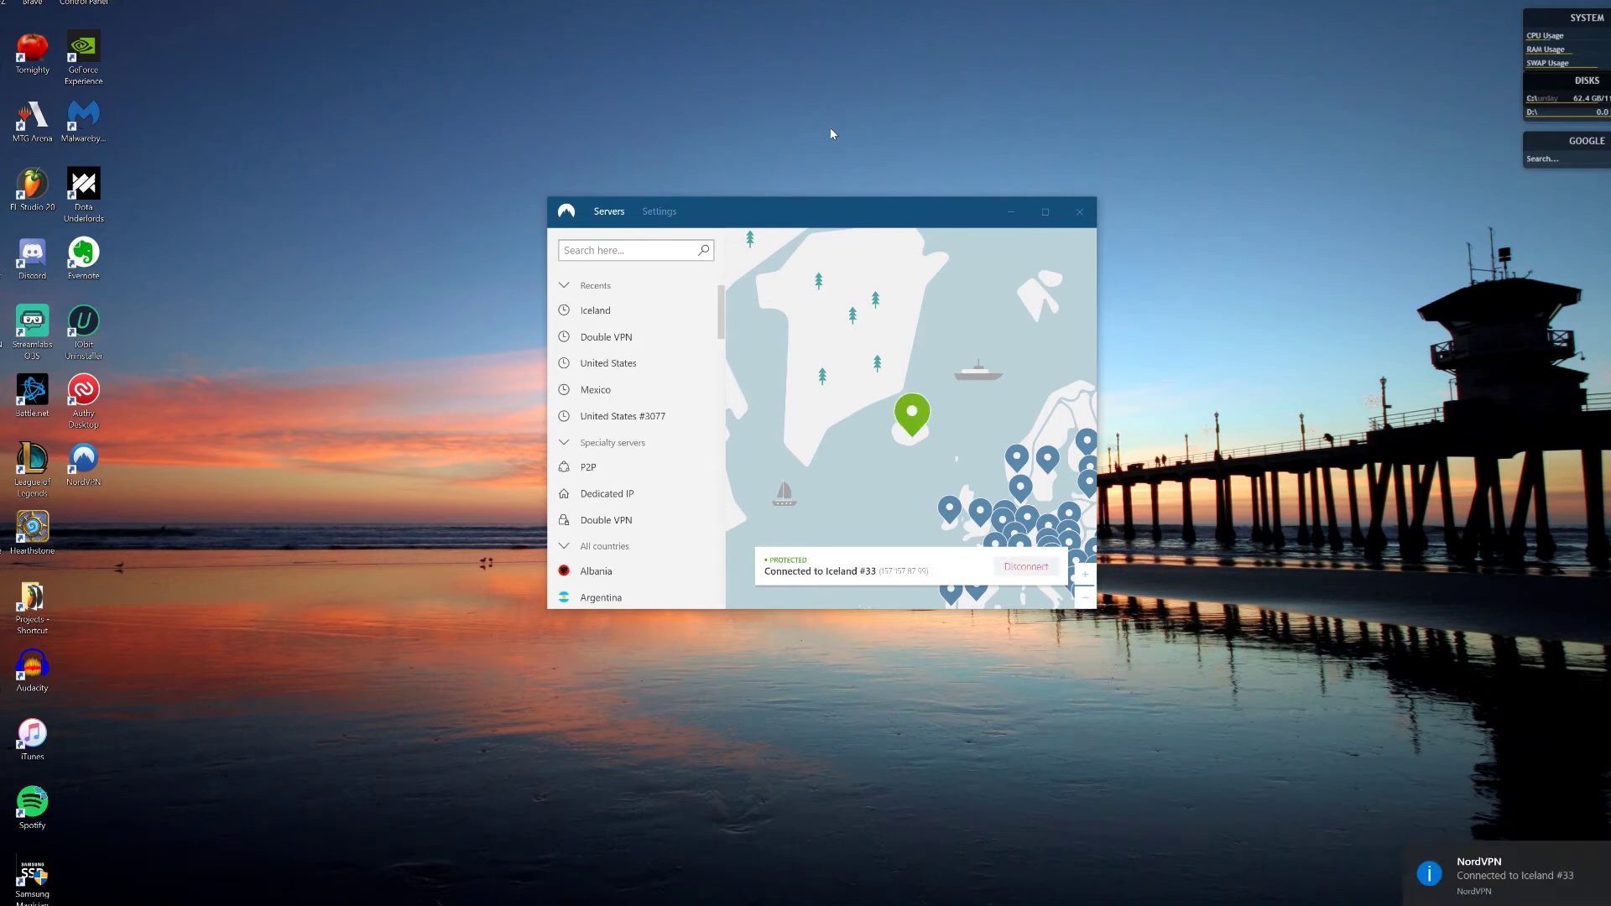
scroll(1038, 487, down, 3)
scroll(1038, 487, up, 5)
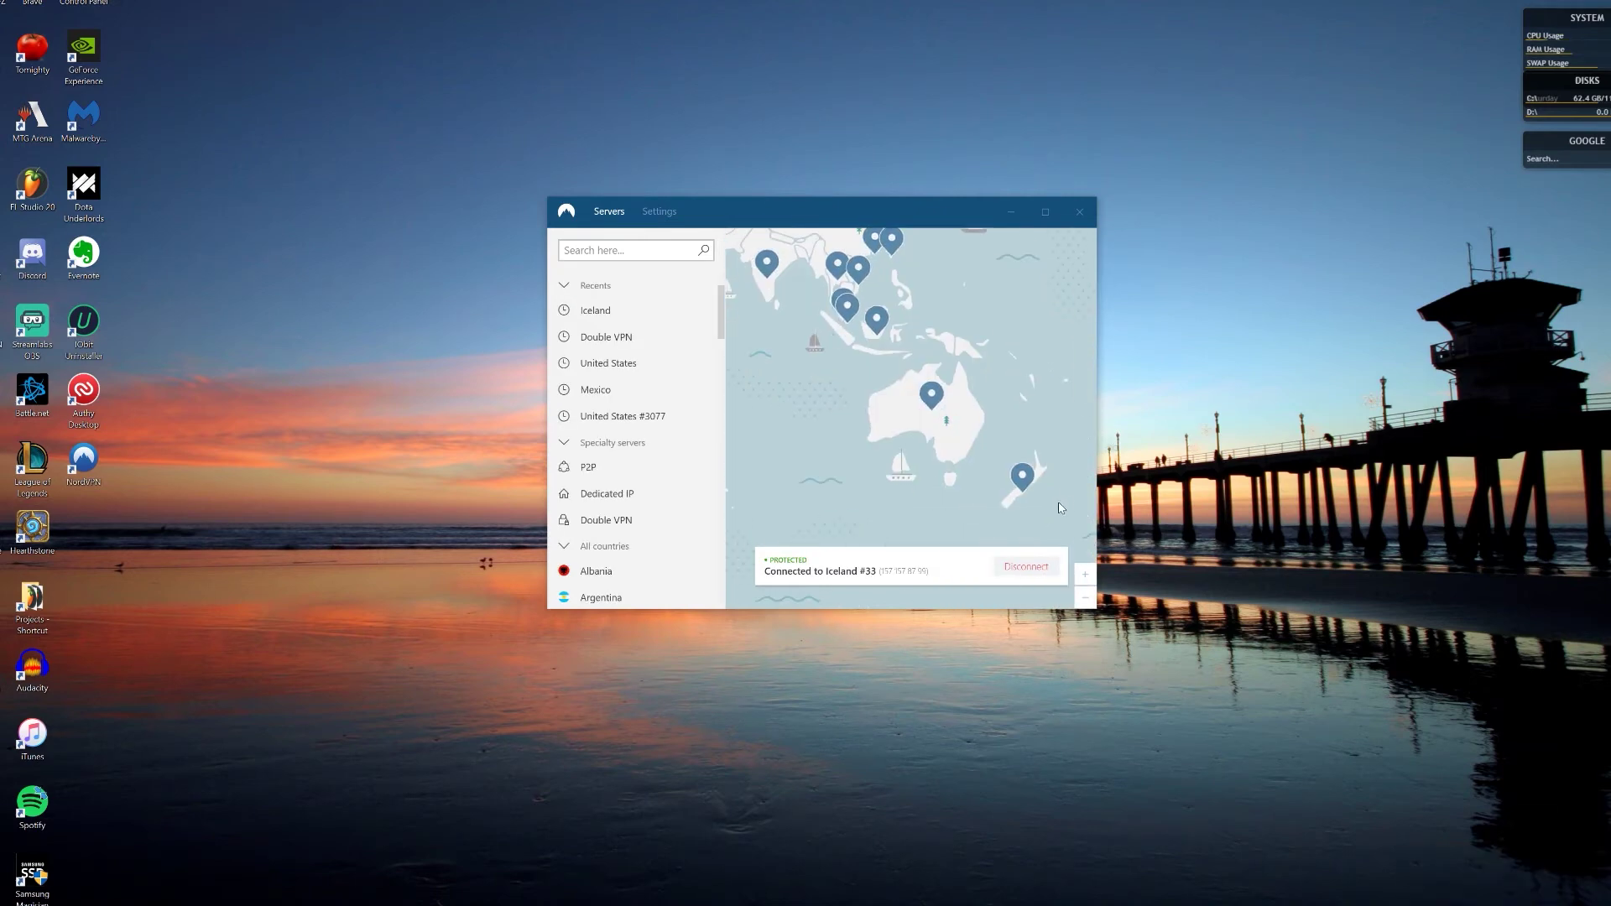
click(907, 334)
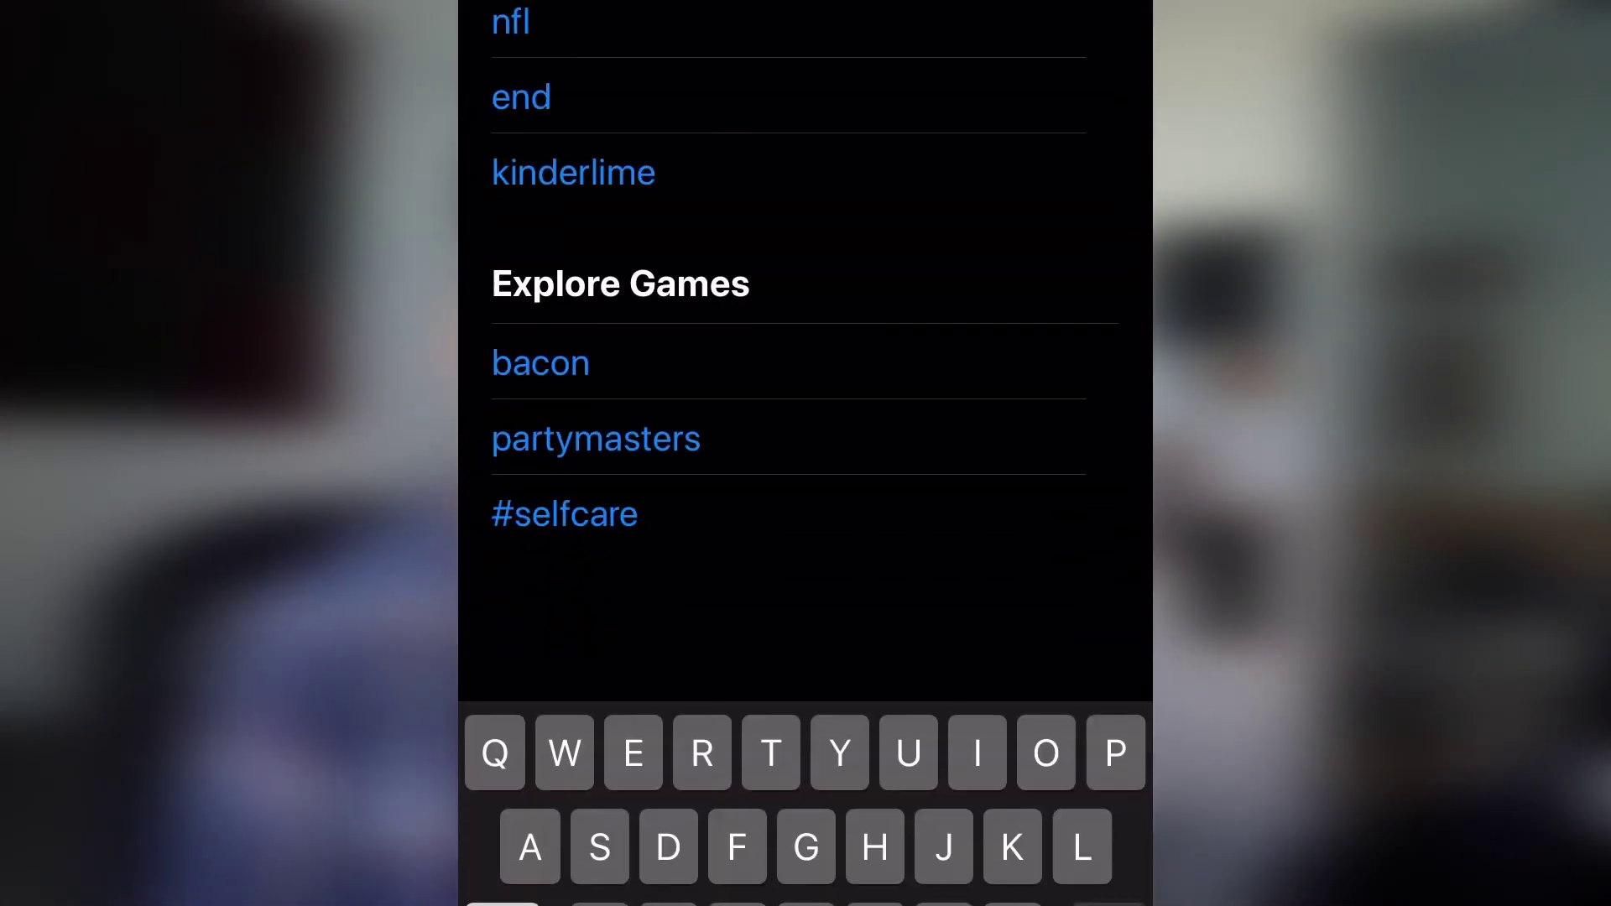
Step: Search the App Store for 'nordvp' and open the installed NordVPN app from its page
text(nordvp)
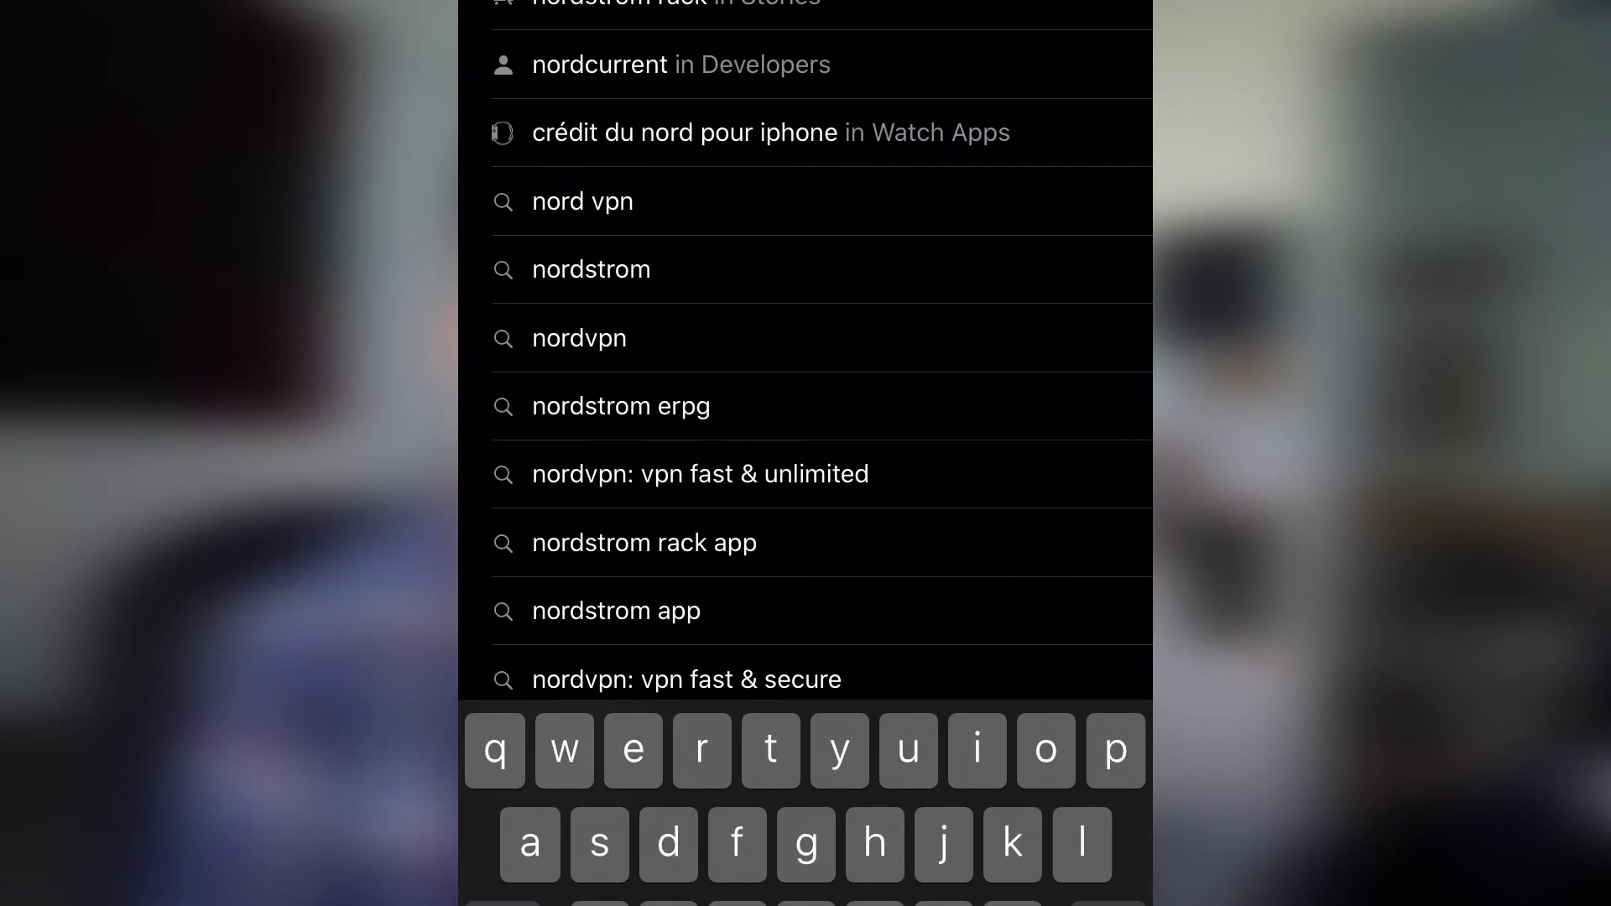
key(Return)
scroll(805, 453, down, 4)
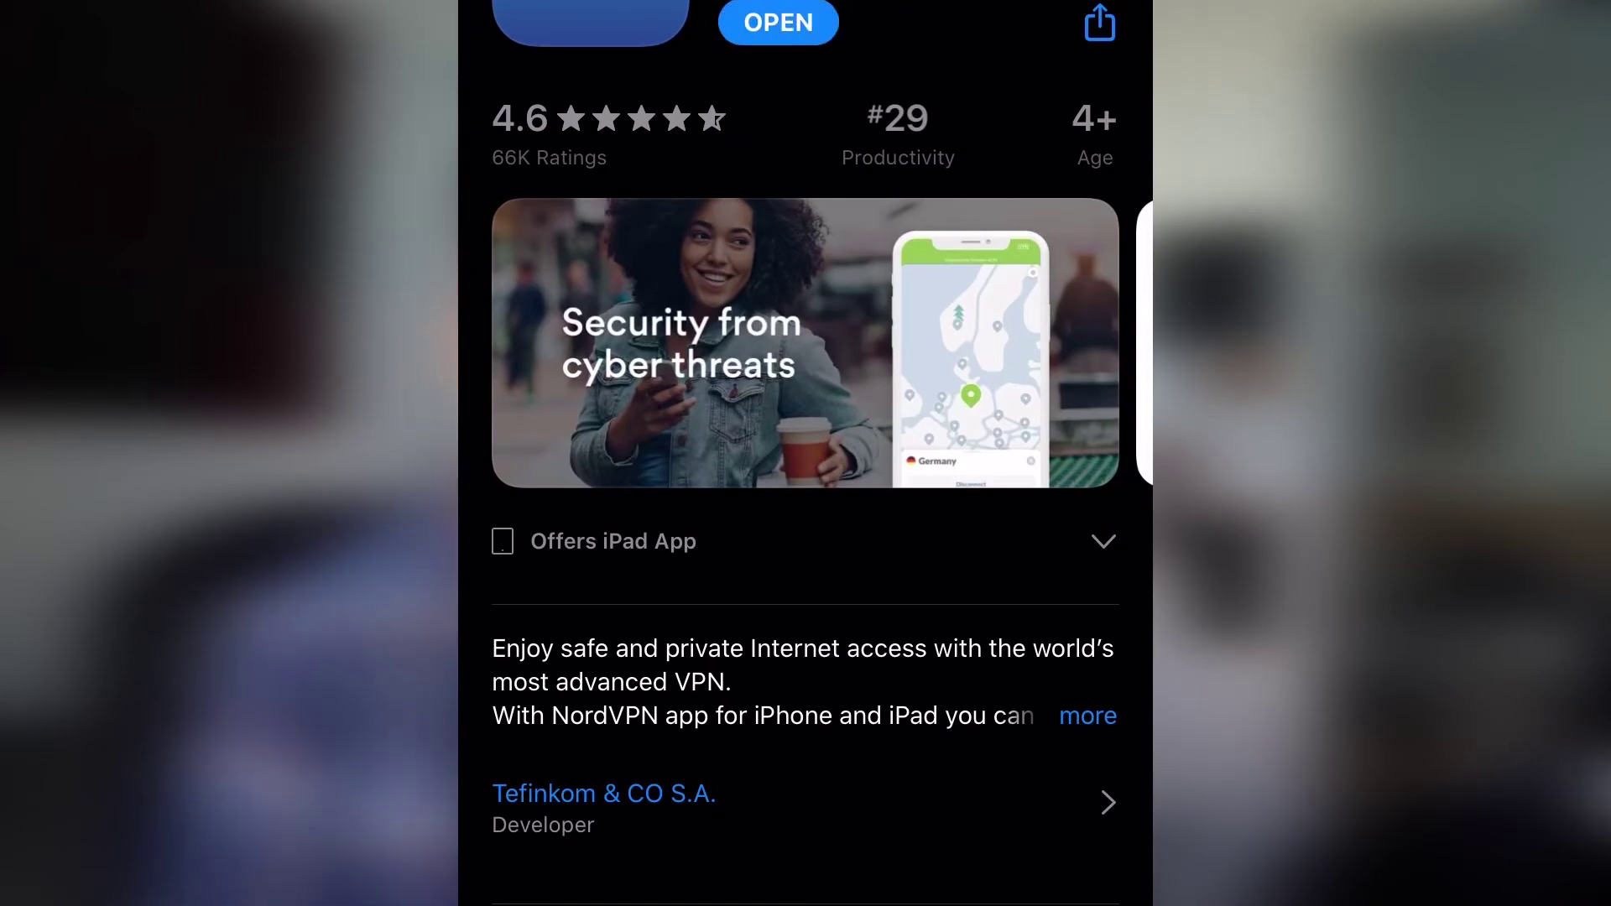
click(778, 22)
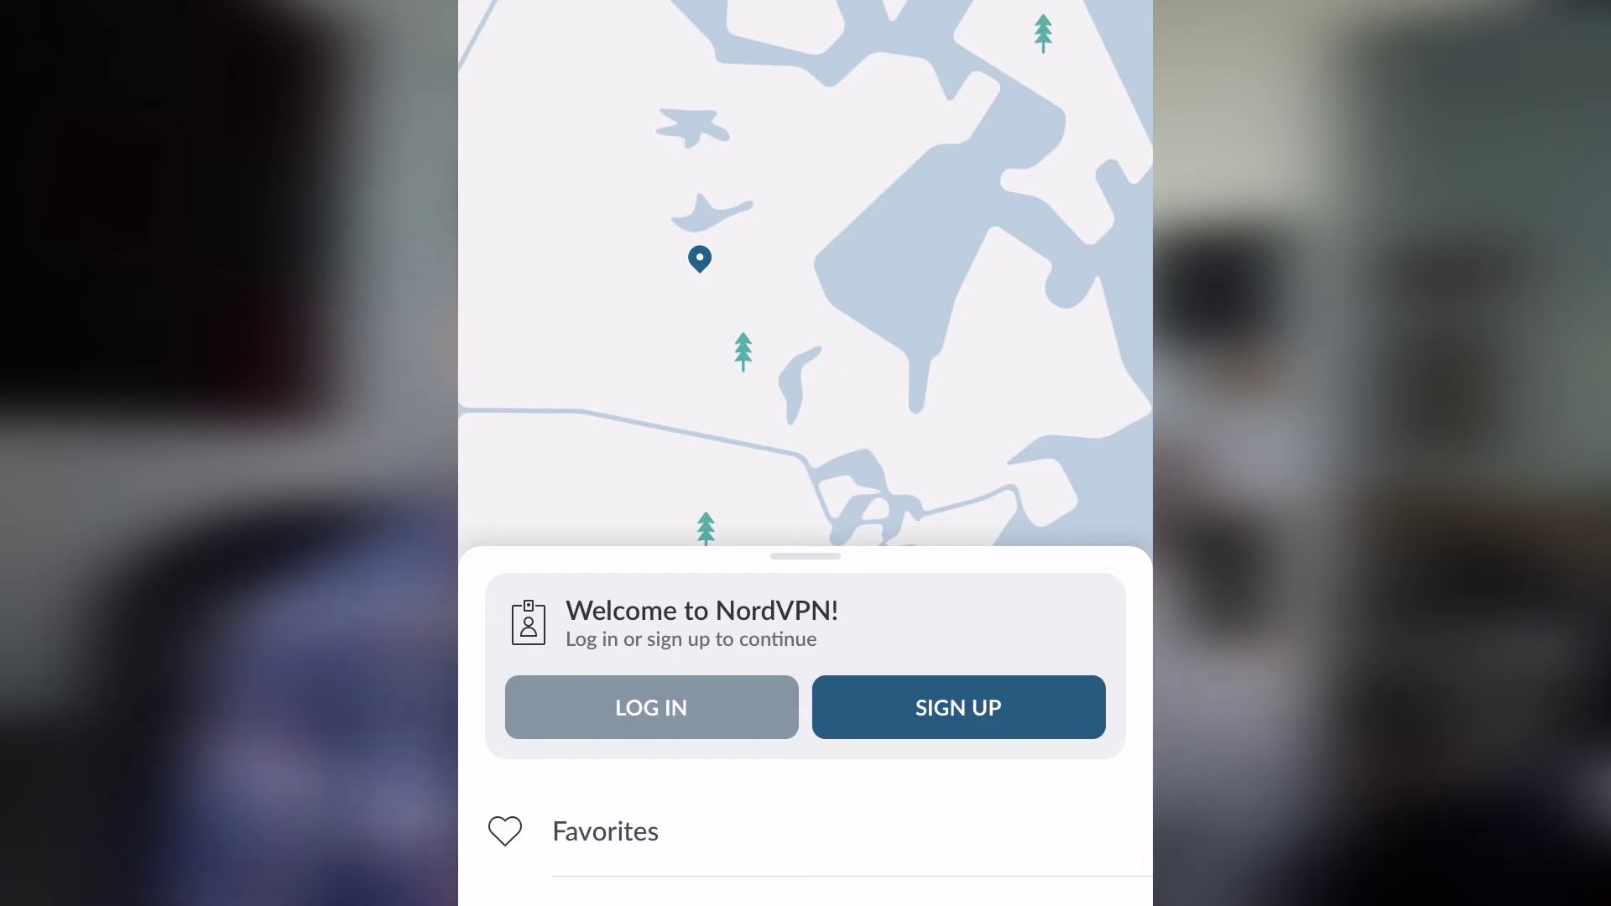
Step: Log in with the account e-mail and allow NordVPN to add its VPN configuration
click(651, 708)
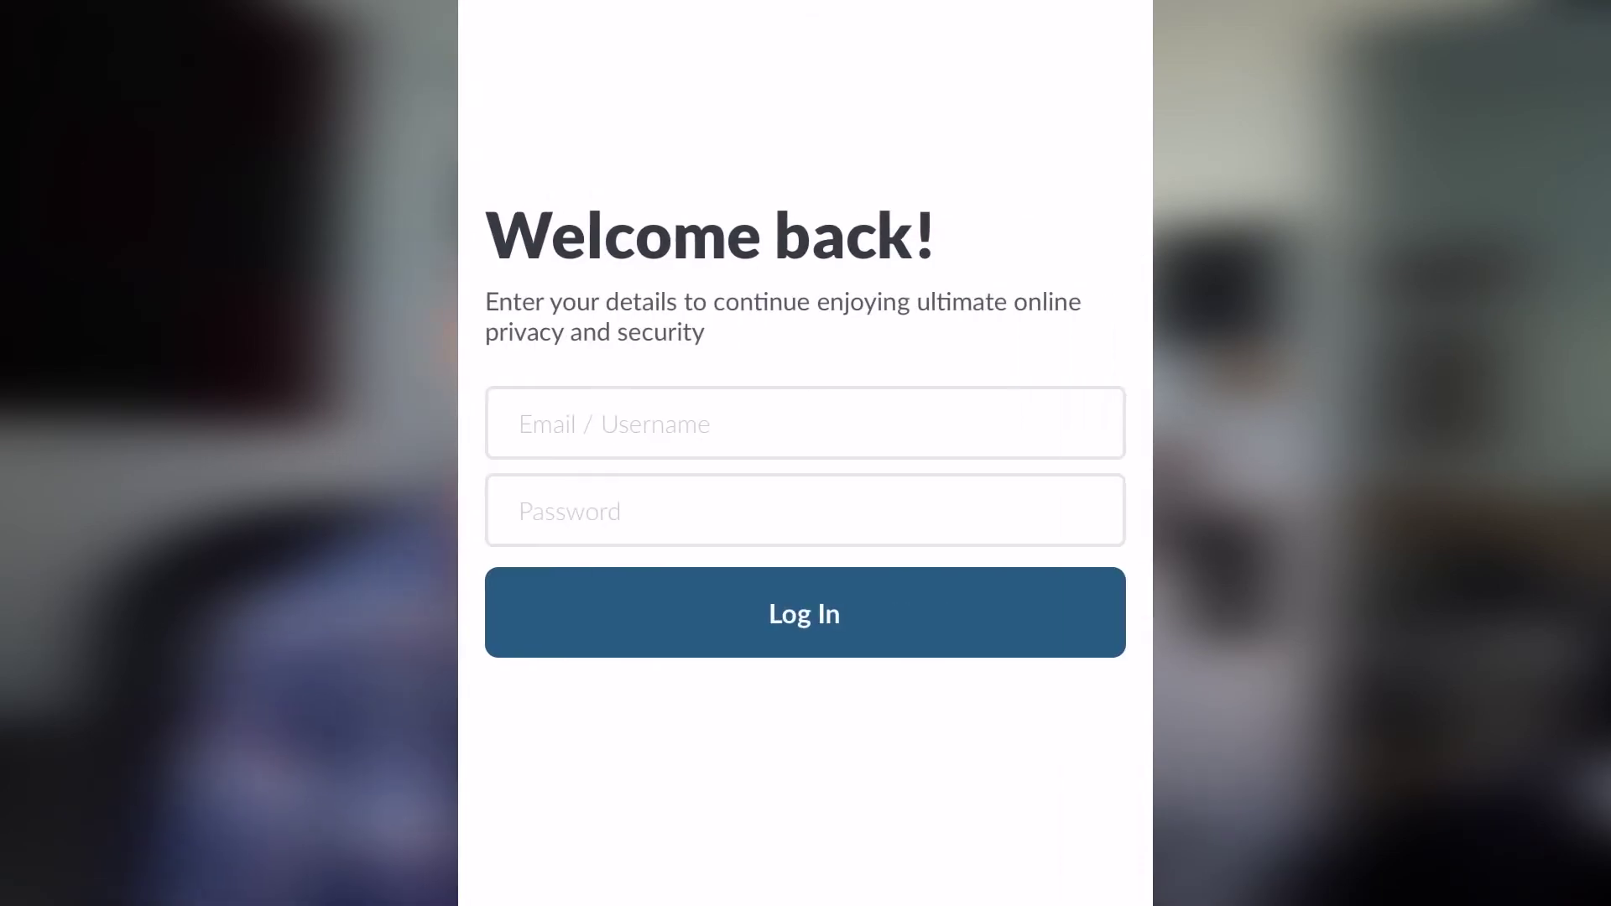
click(522, 424)
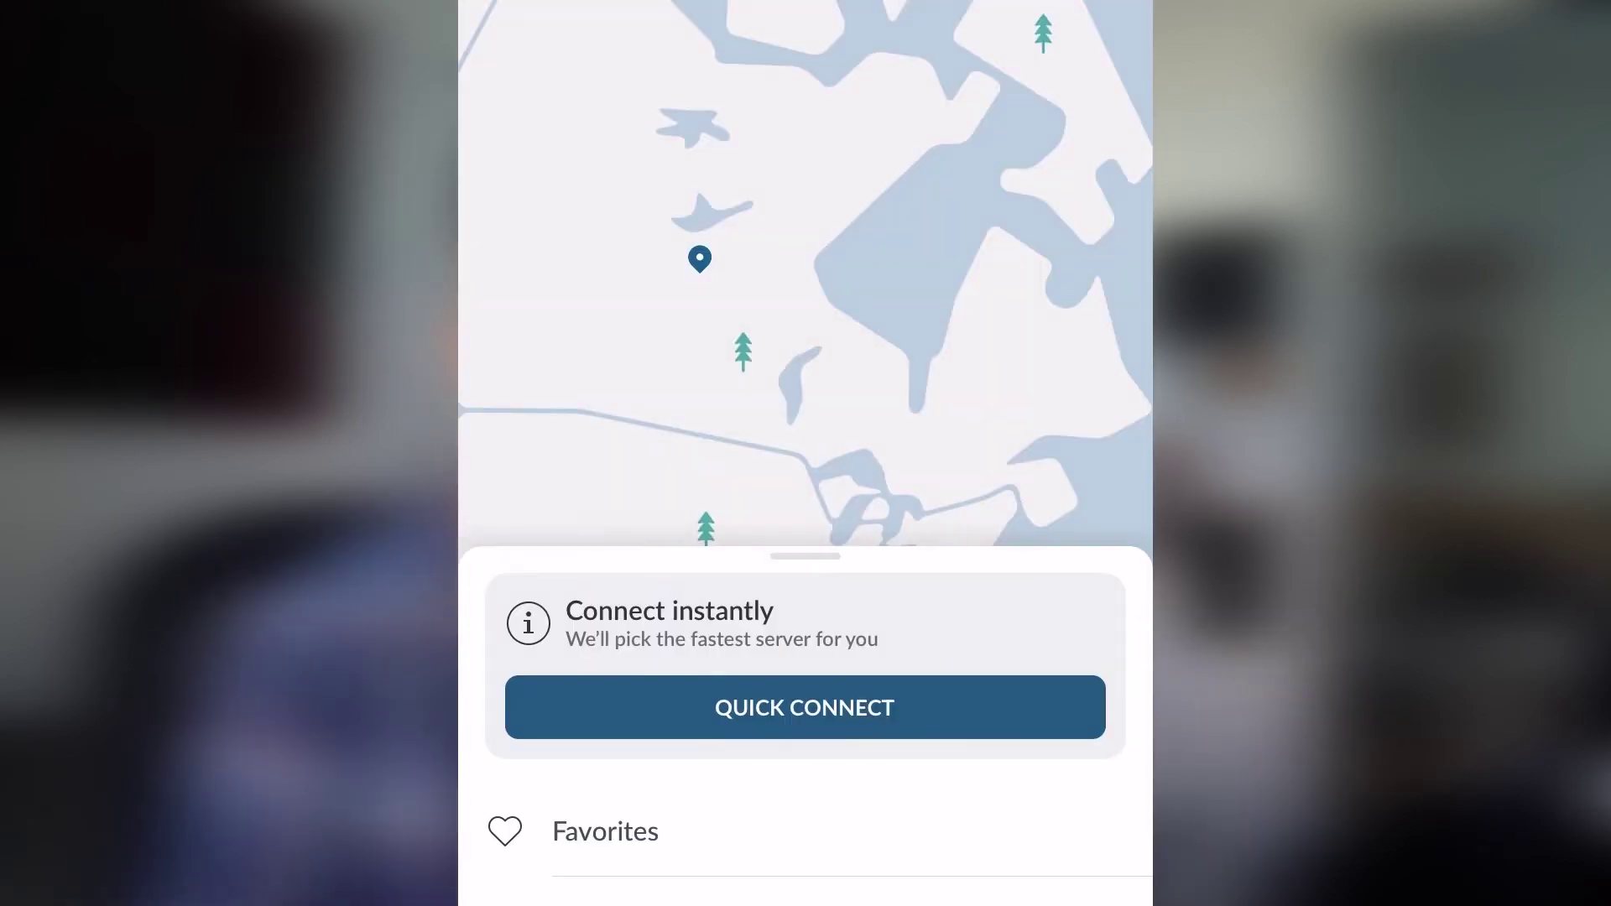
drag(806, 840, 806, 756)
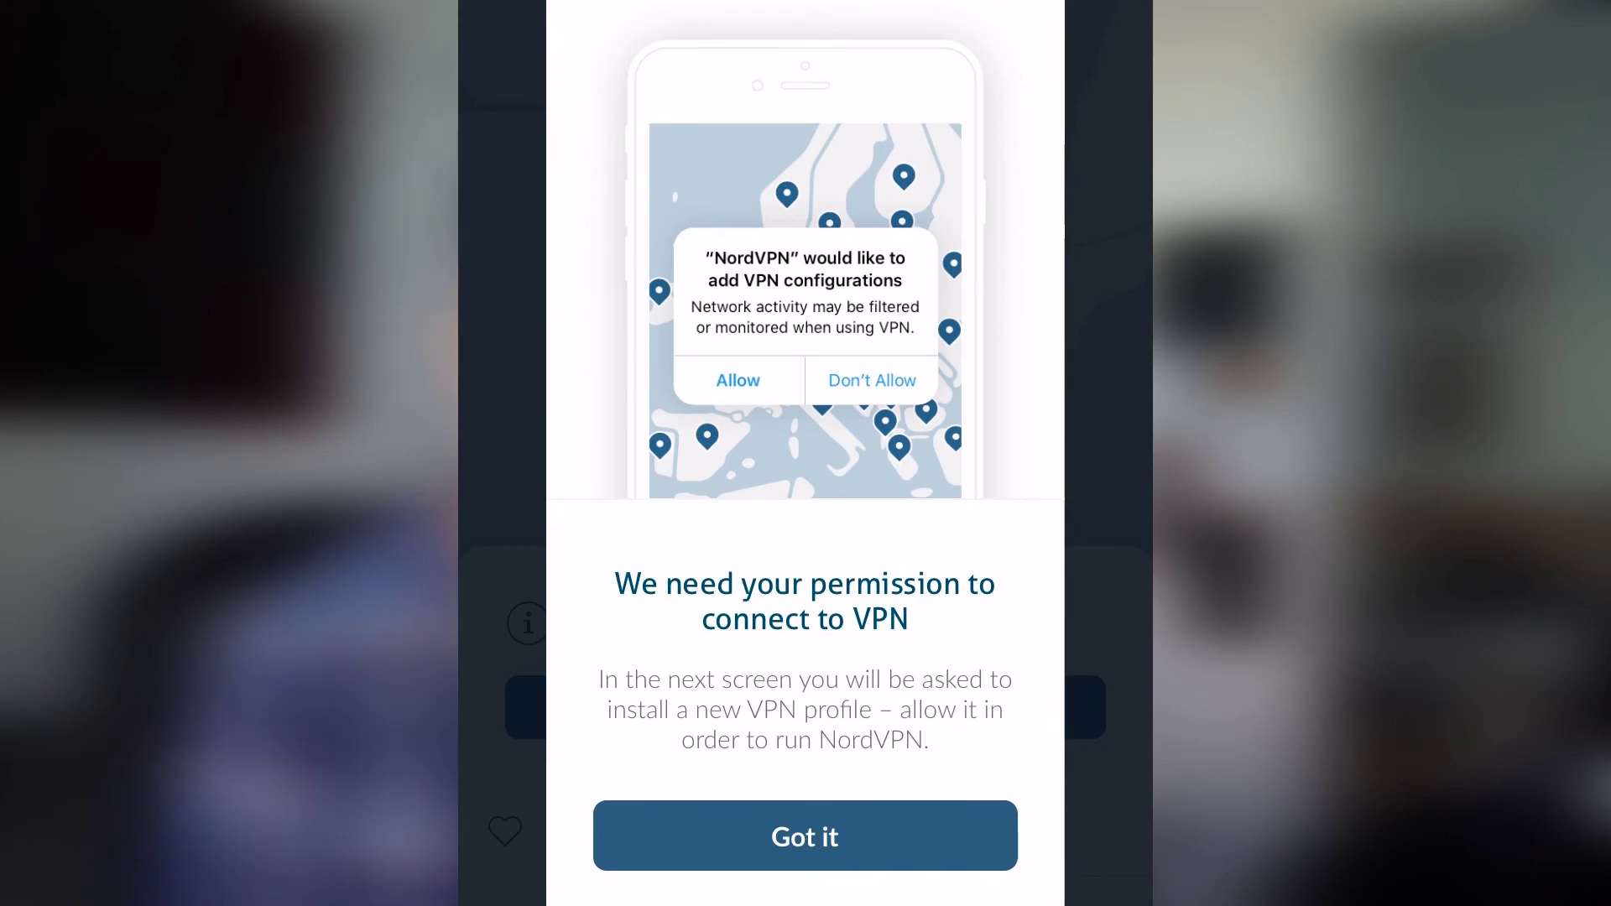
click(805, 836)
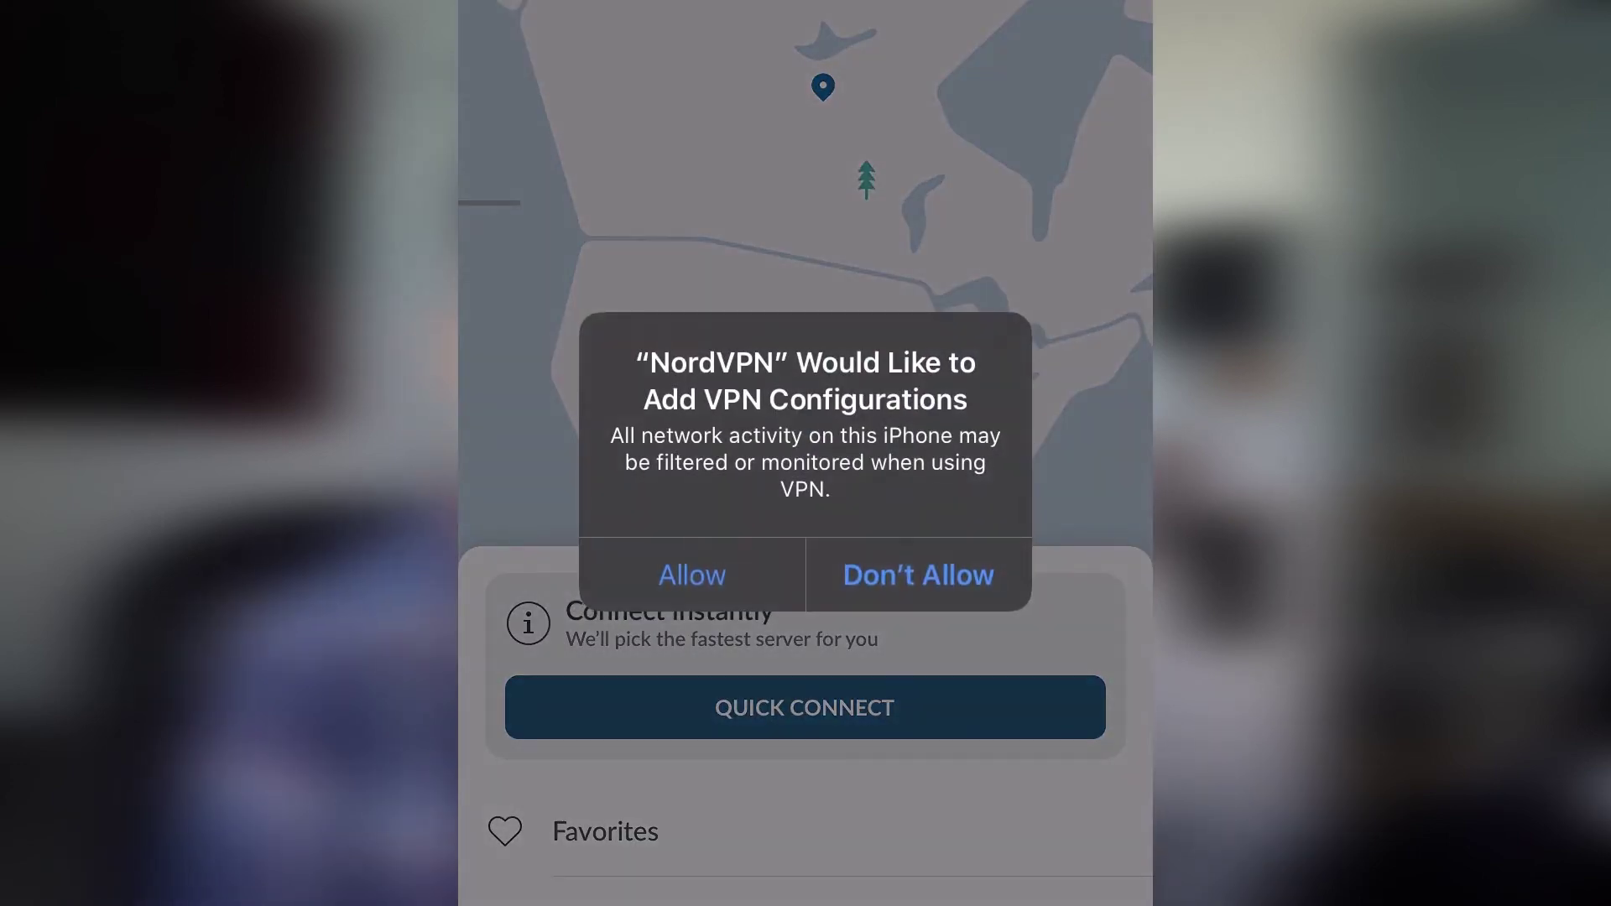
click(692, 574)
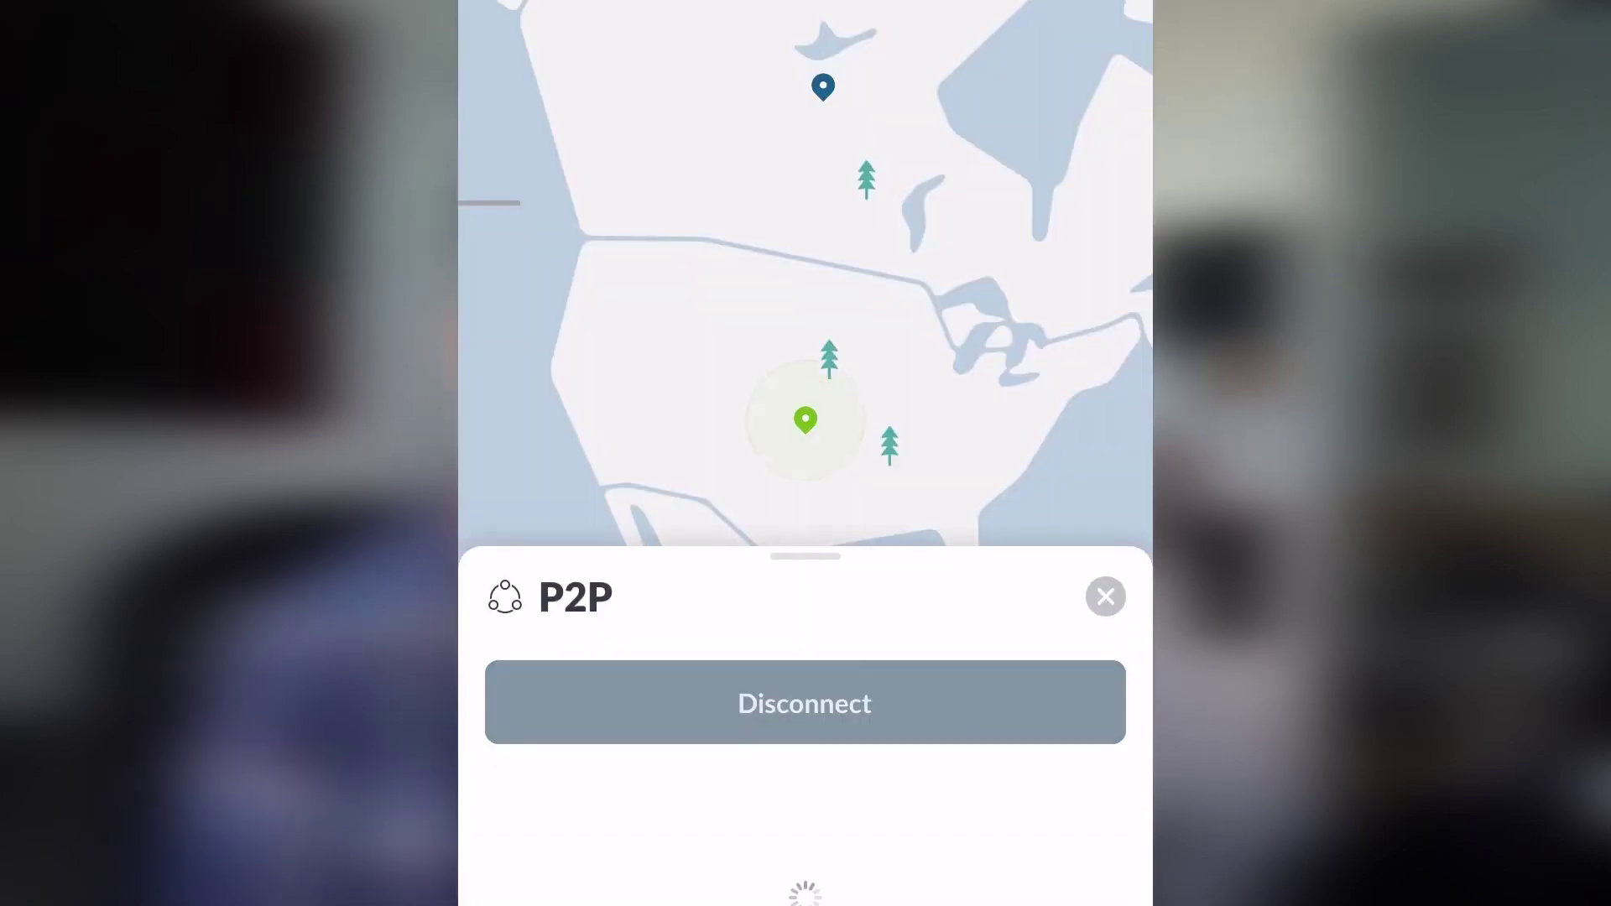
Step: Browse the P2P and specialty server lists and connect to United States #2749
scroll(806, 588, down, 5)
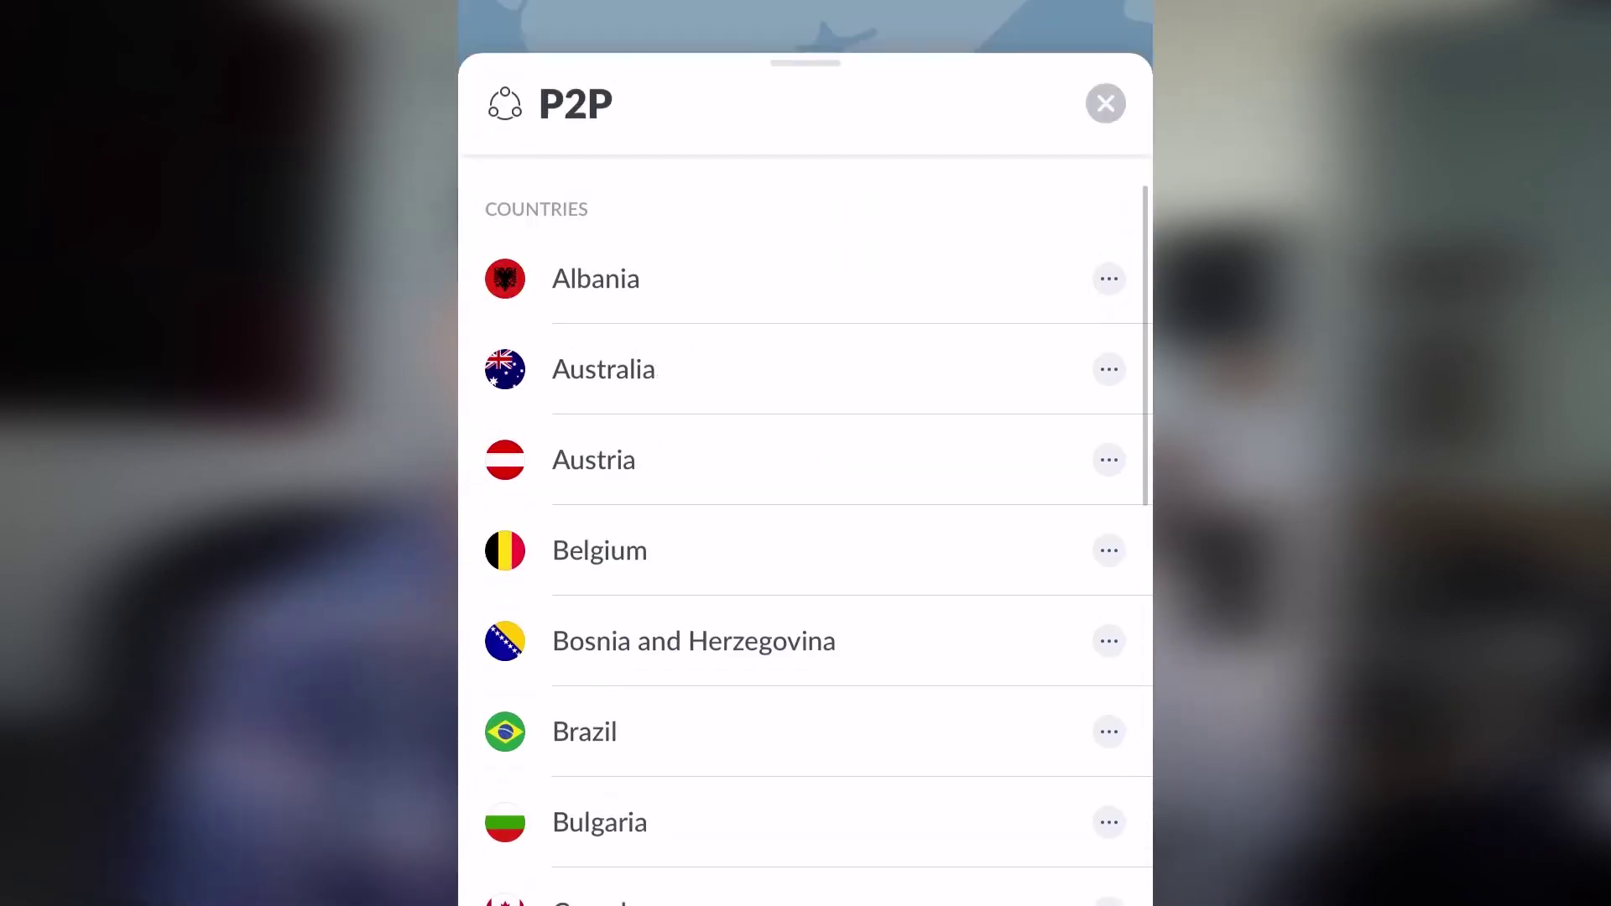
click(1105, 104)
click(1103, 590)
drag(806, 830, 806, 620)
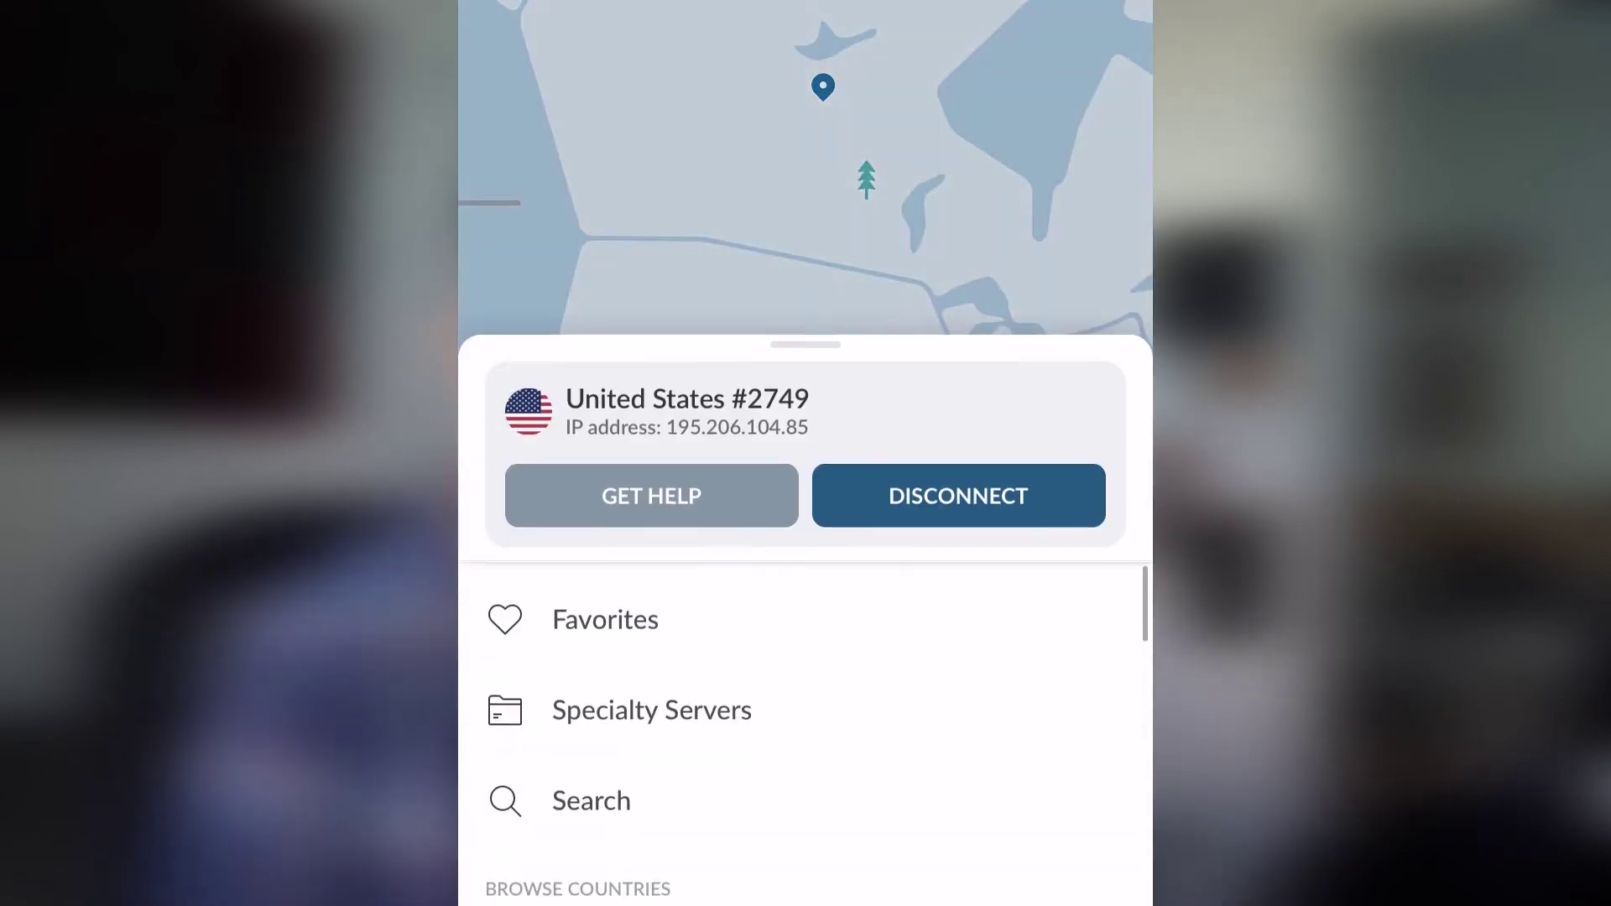
scroll(805, 588, down, 5)
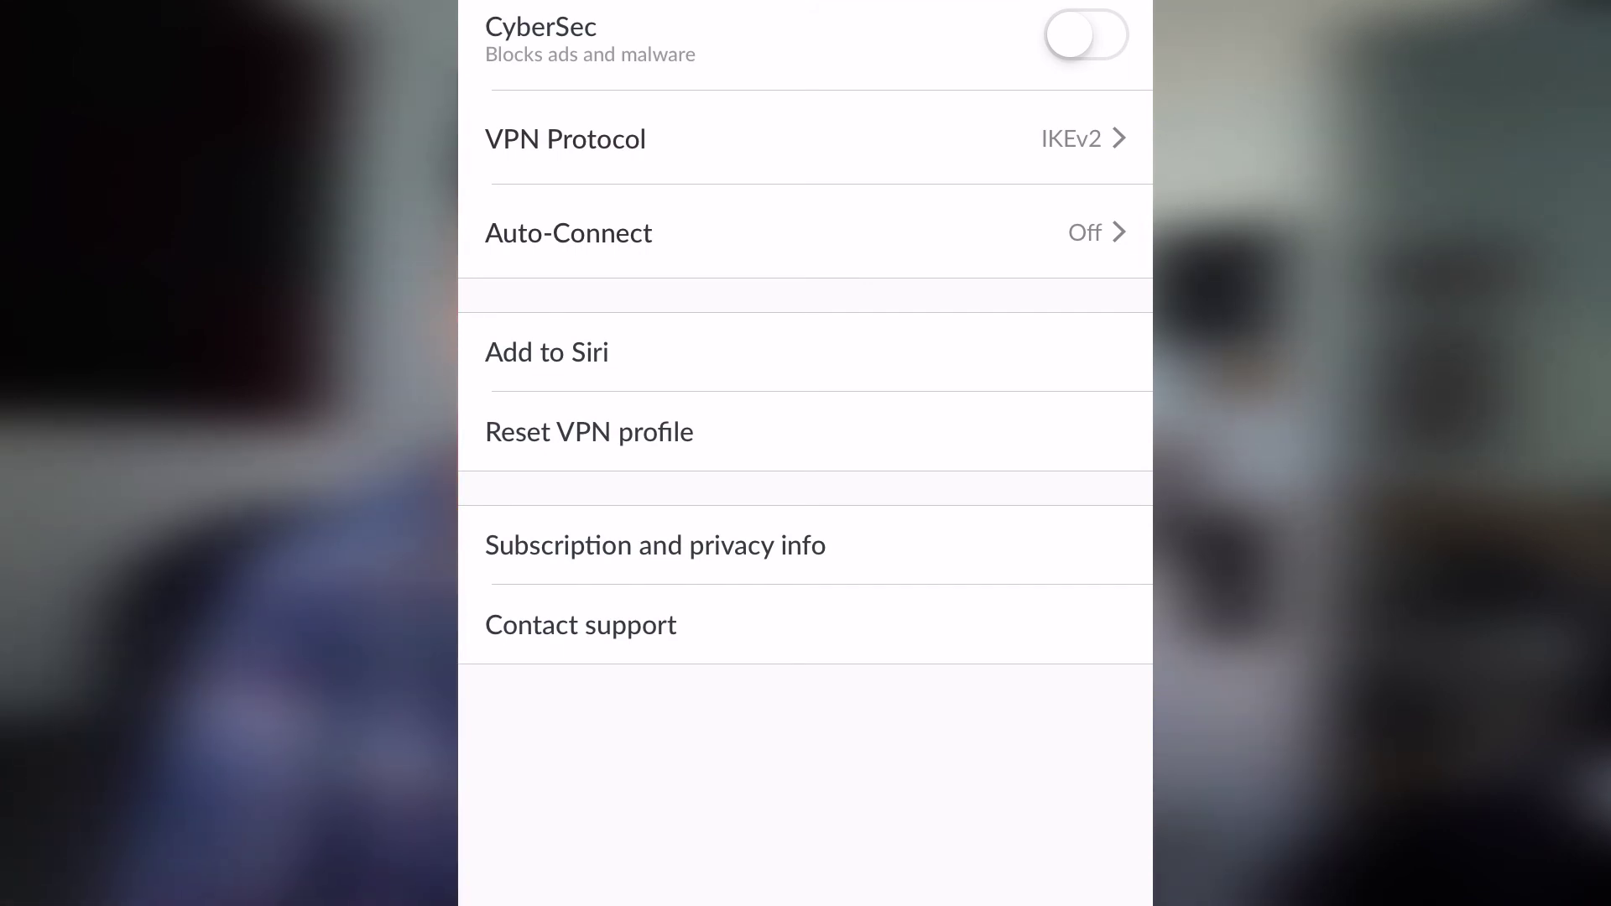
Step: Turn on CyberSec with a VPN reconnect, then review the VPN Protocol and Add to Siri options
click(1086, 35)
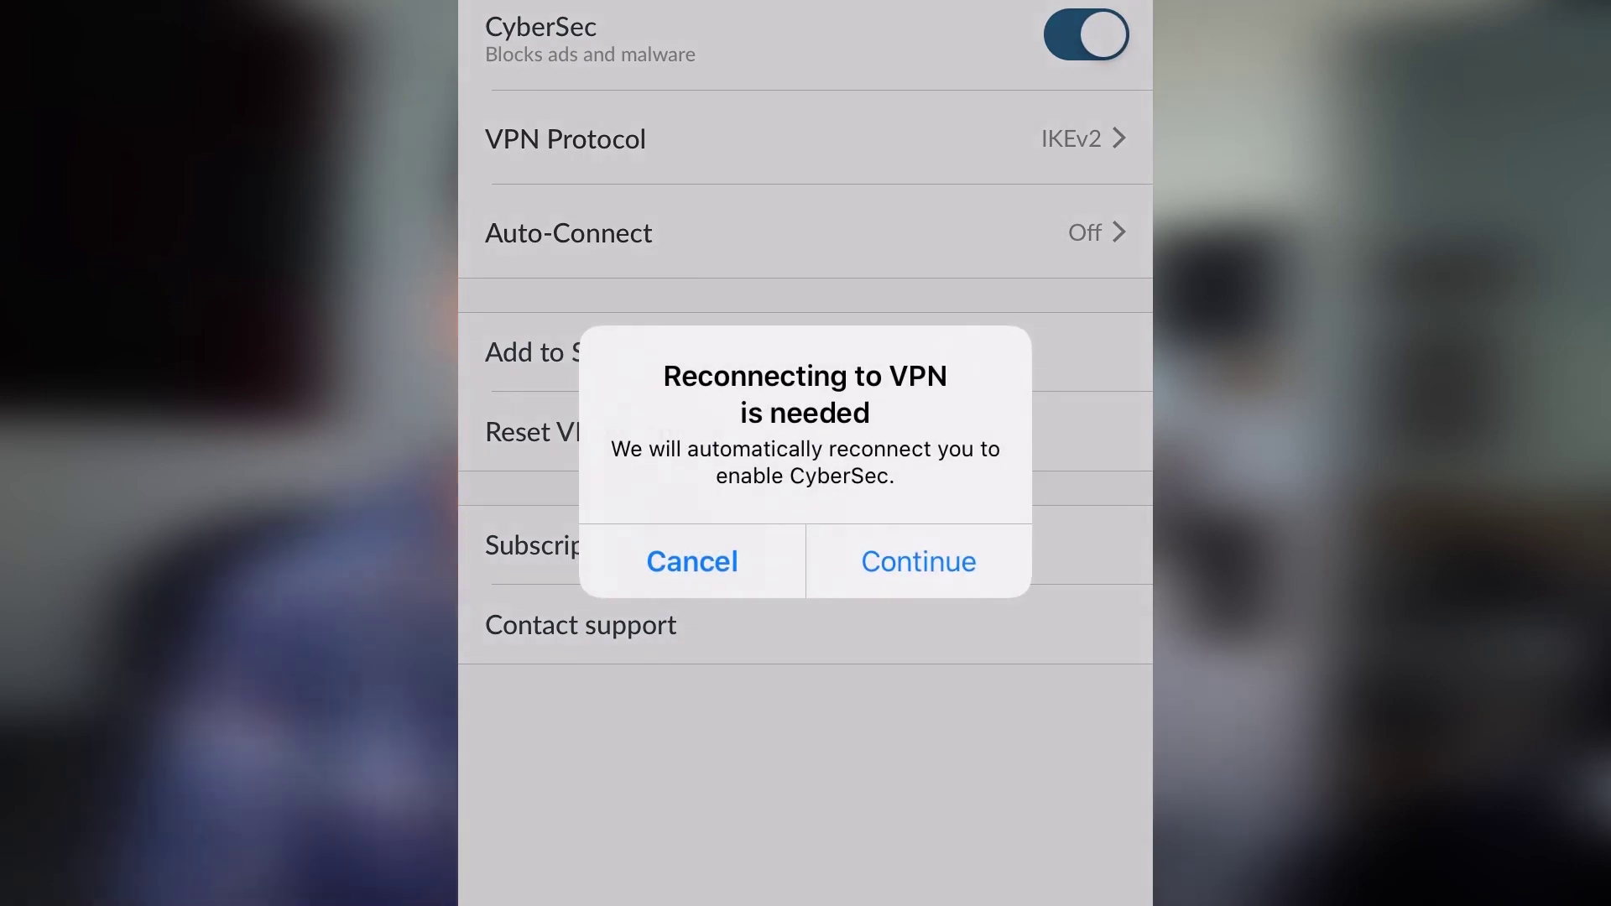
click(692, 561)
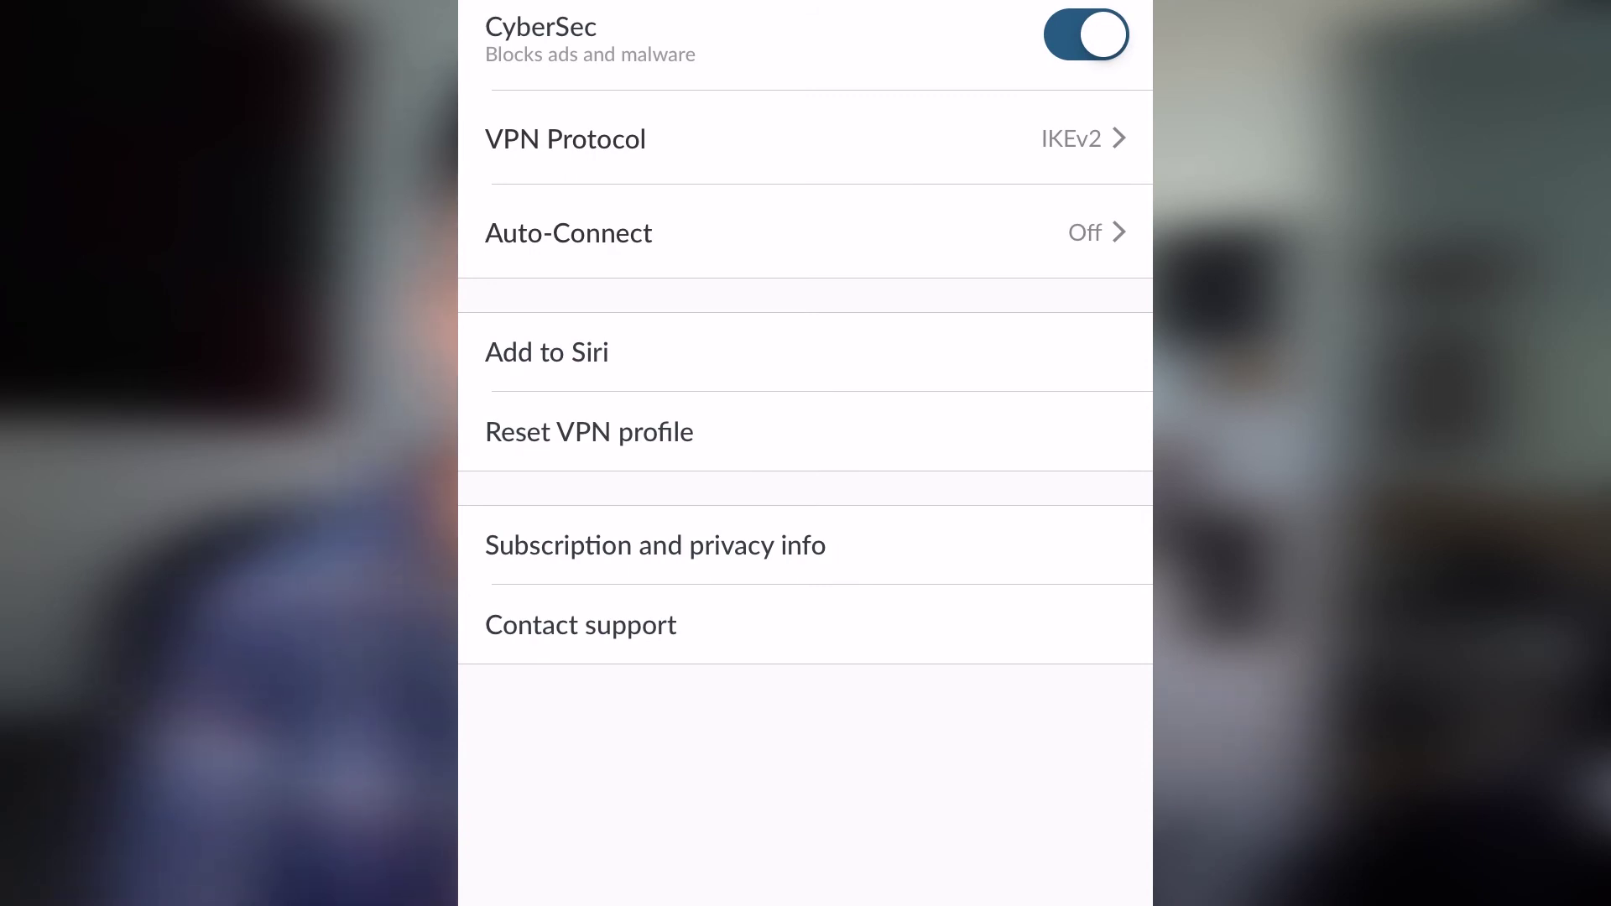
click(1083, 138)
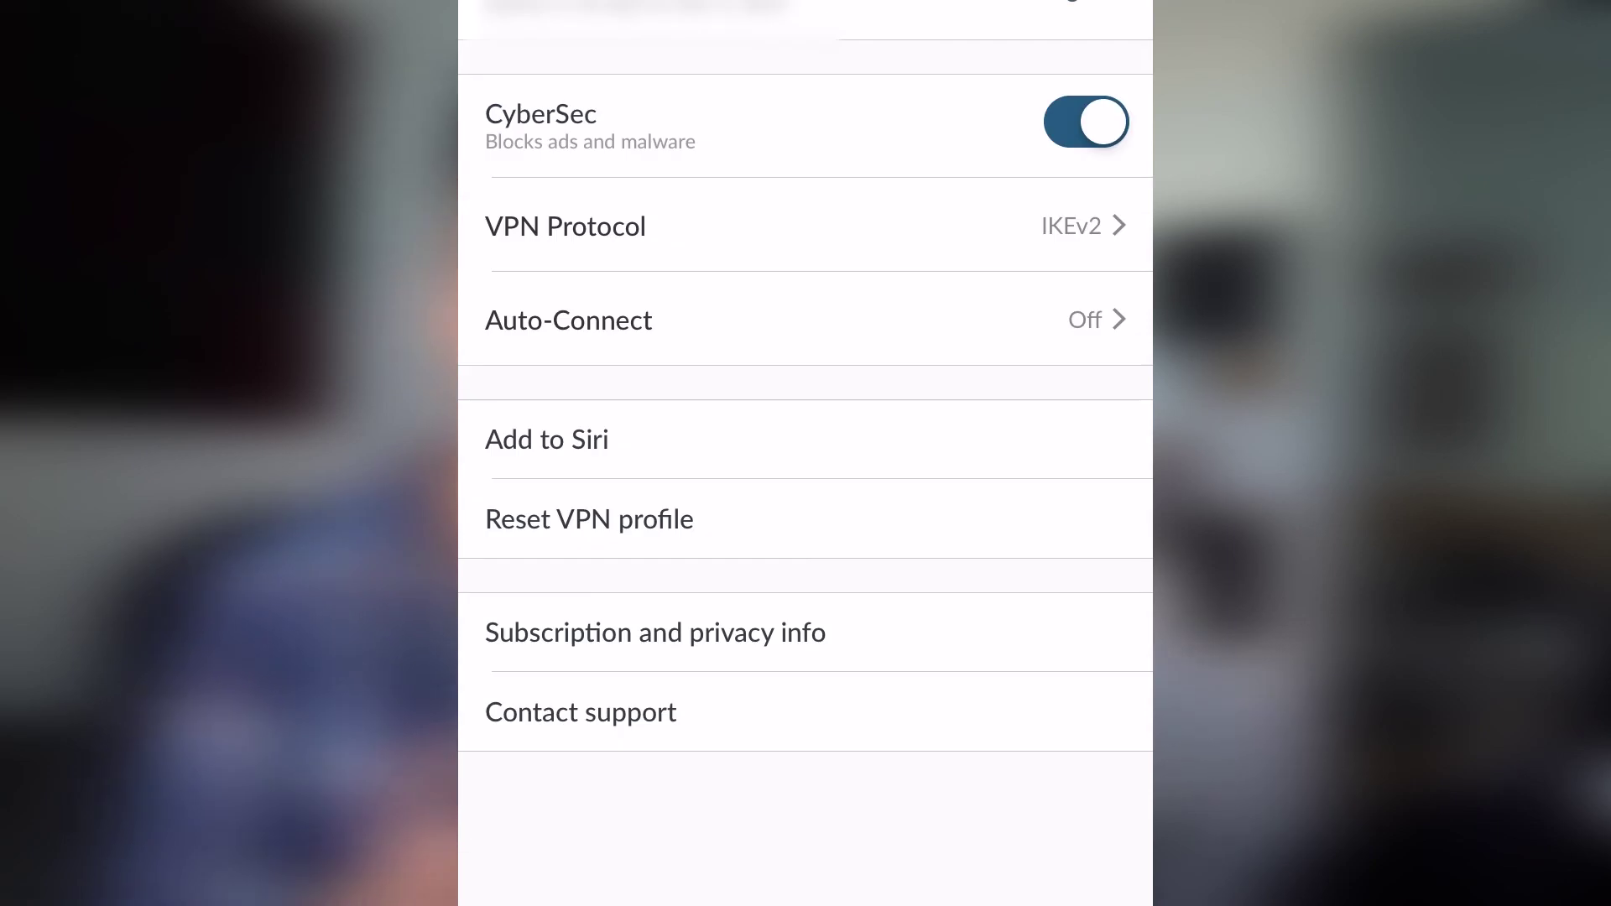
click(546, 439)
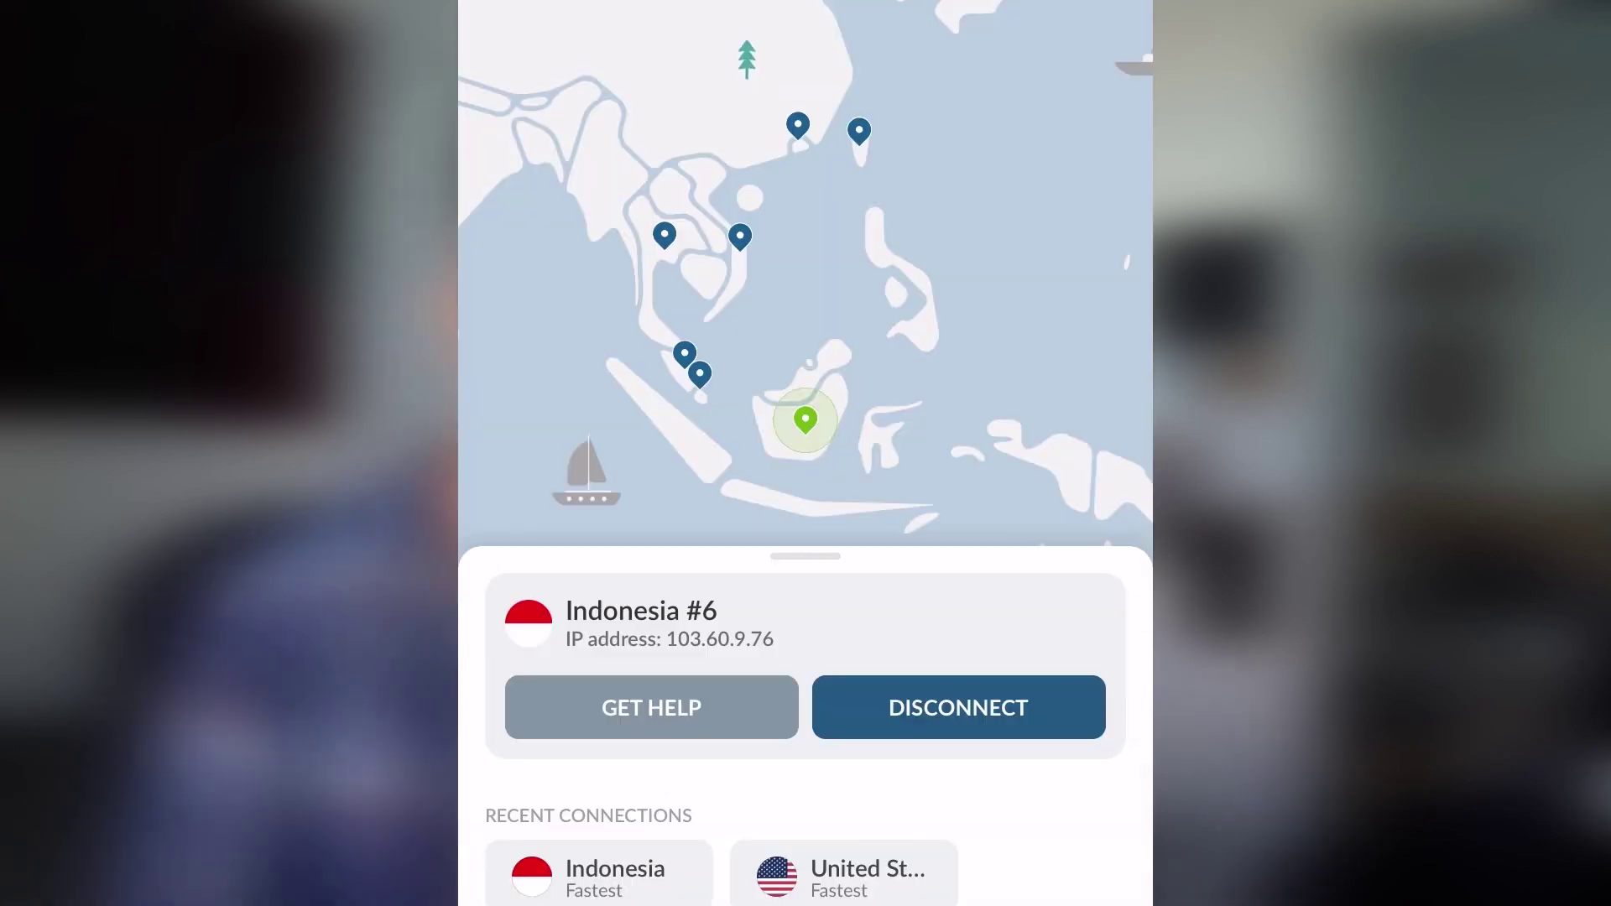
scroll(805, 629, down, 5)
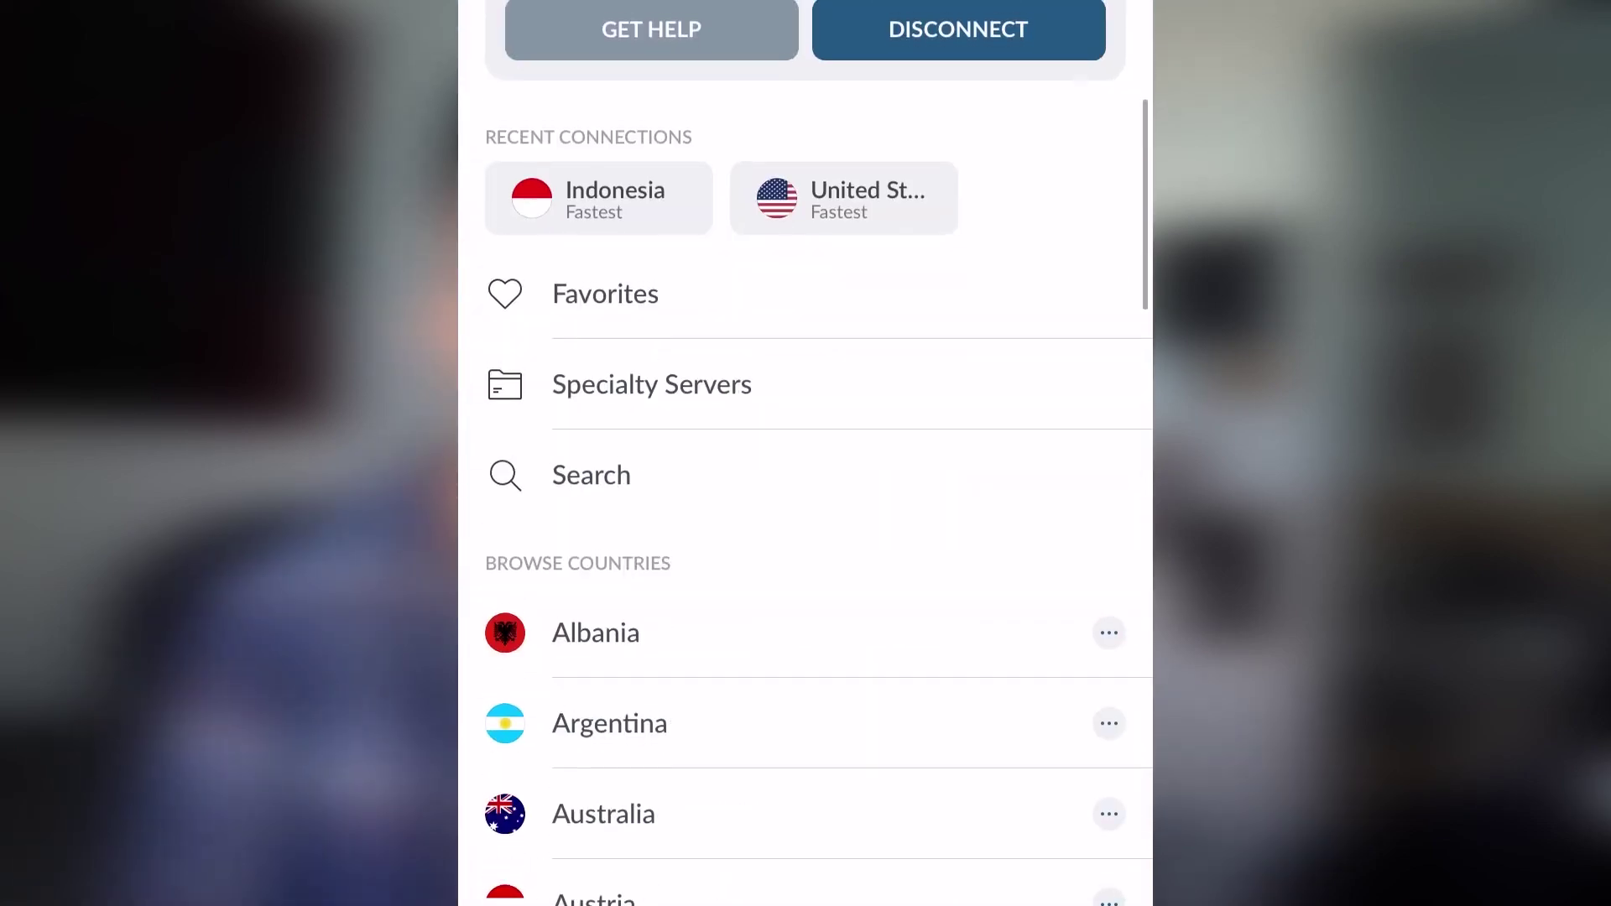